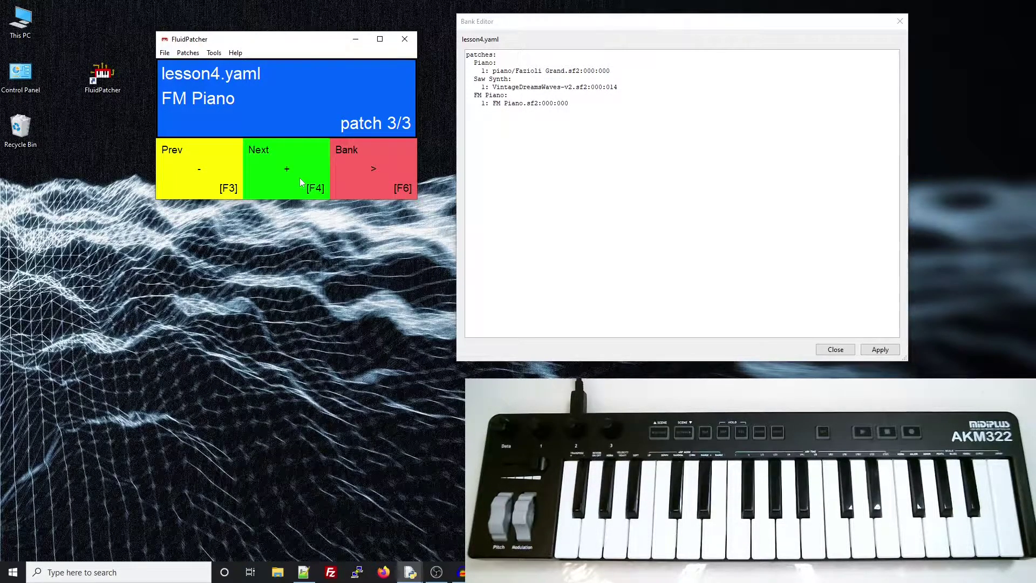
Open the MIDI Monitor from the Tools menu to watch incoming keyboard messages.
click(214, 52)
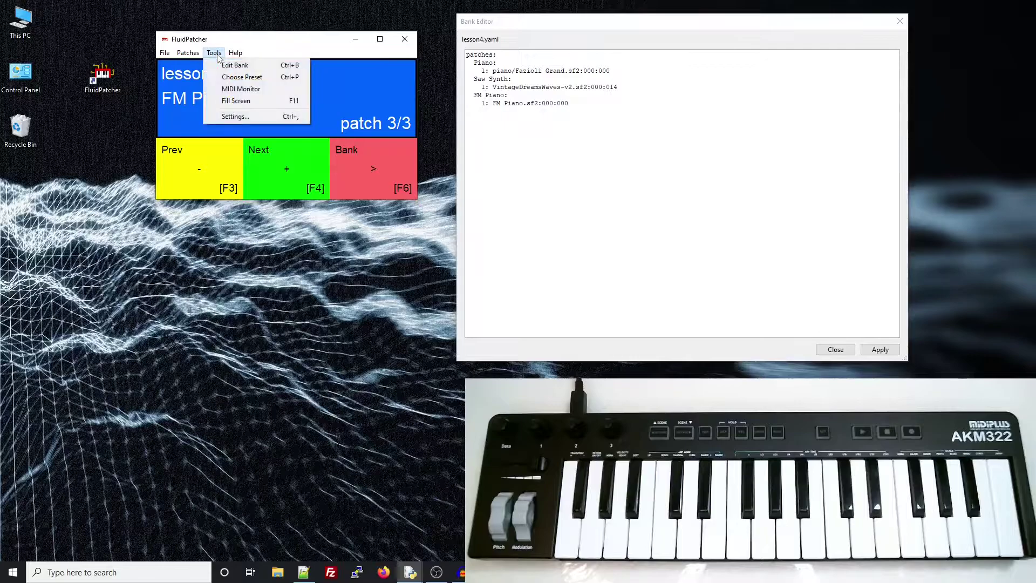
click(233, 94)
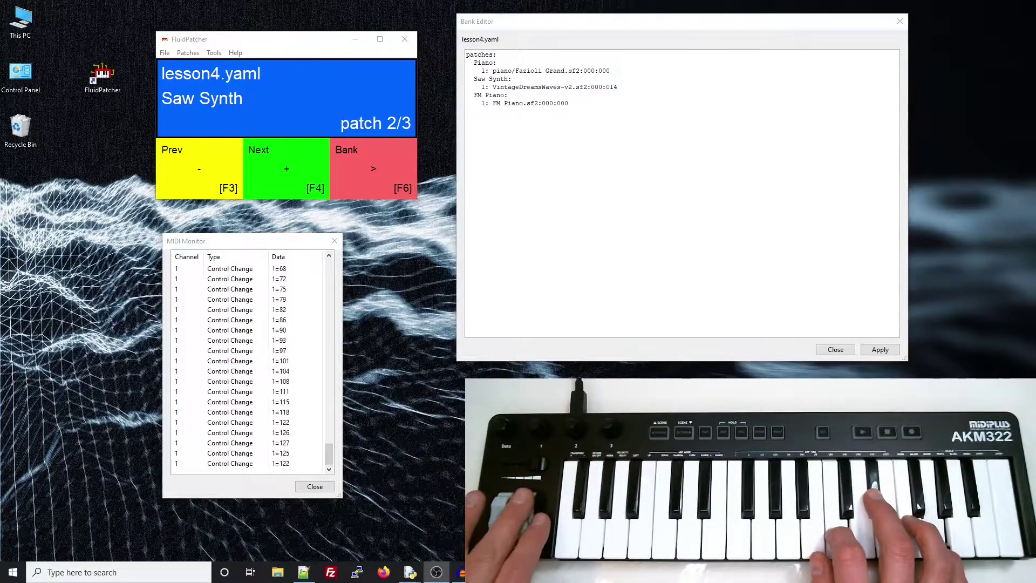
Audition Saw Synth and FM Piano by switching back and forth, ending on FM Piano.
click(190, 198)
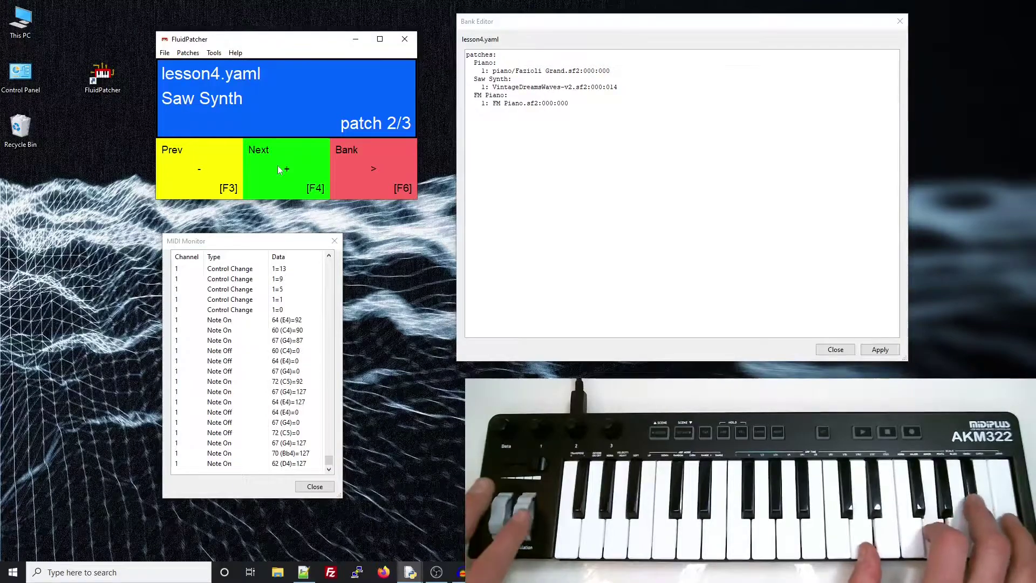
click(280, 169)
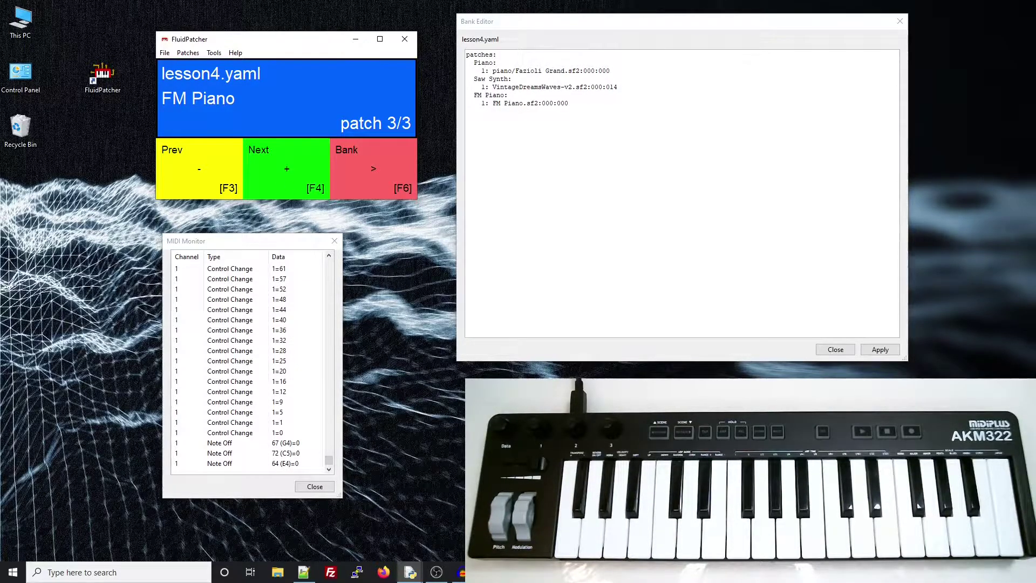
key(alt+Tab)
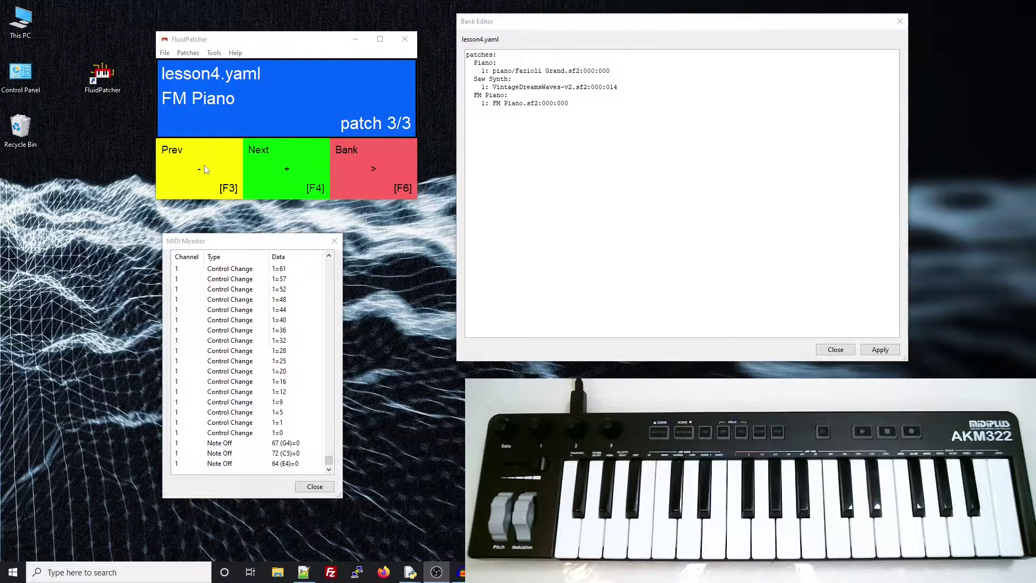
click(200, 179)
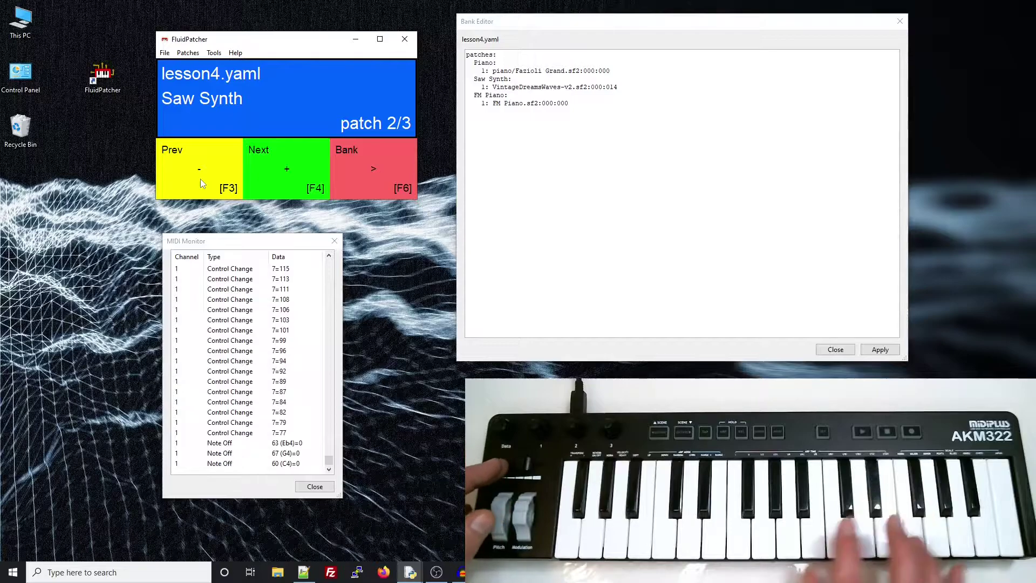
click(261, 160)
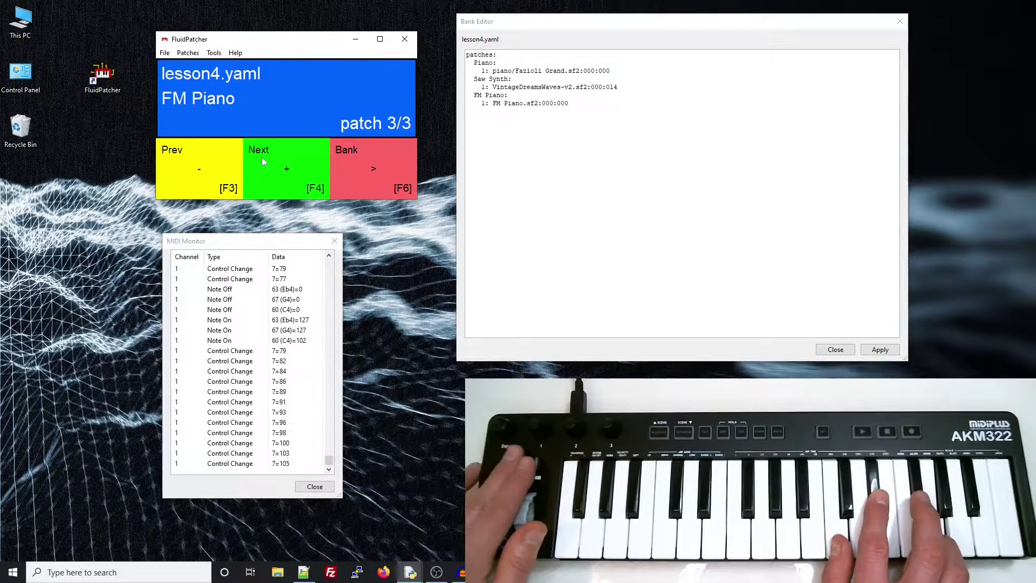
click(47, 406)
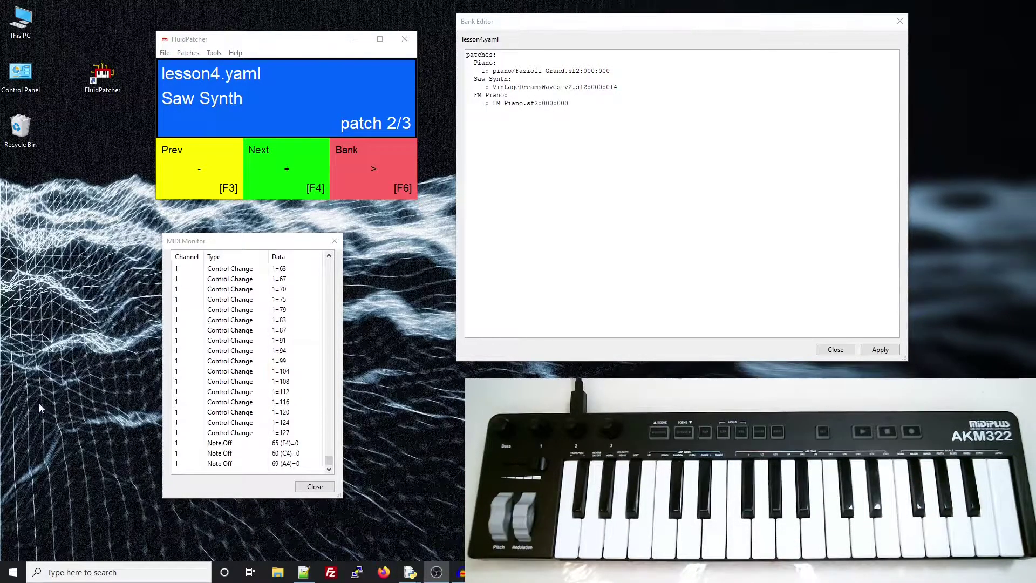
click(306, 167)
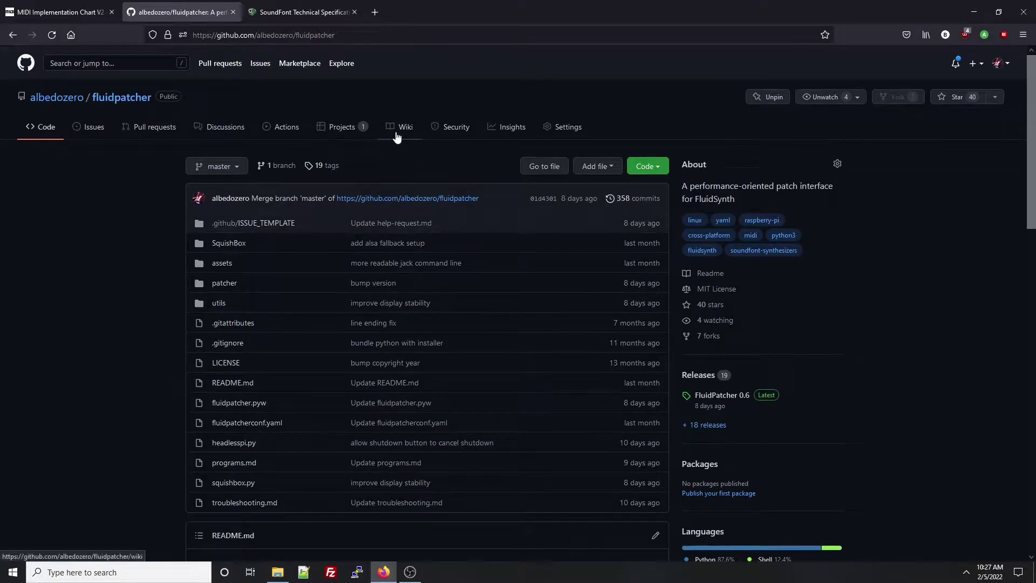
In the wiki's Bank Files page, highlight the messages format <type>:<channel>:<par1>:<par2>.
click(397, 137)
click(212, 416)
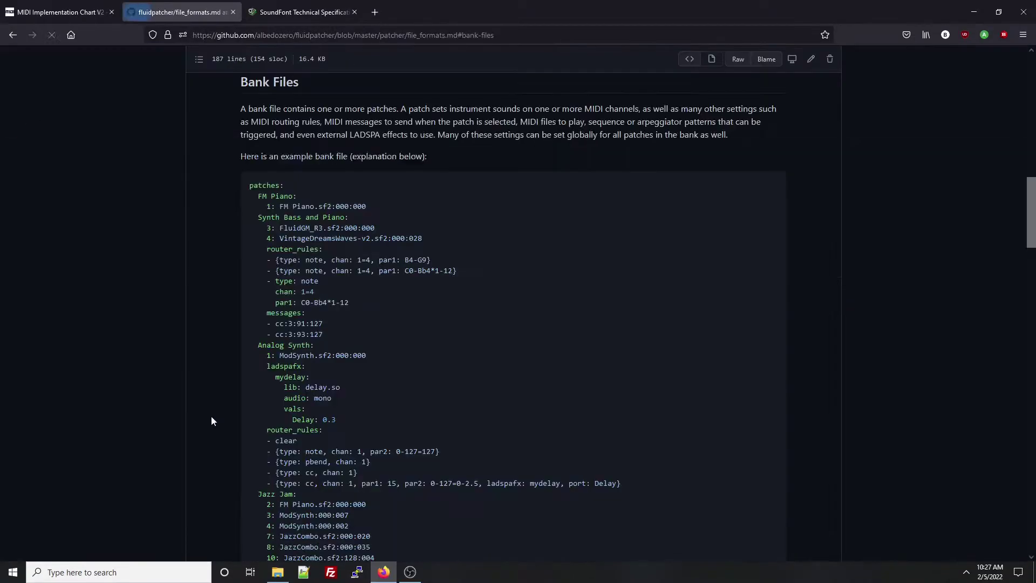
scroll(436, 363, down, 15)
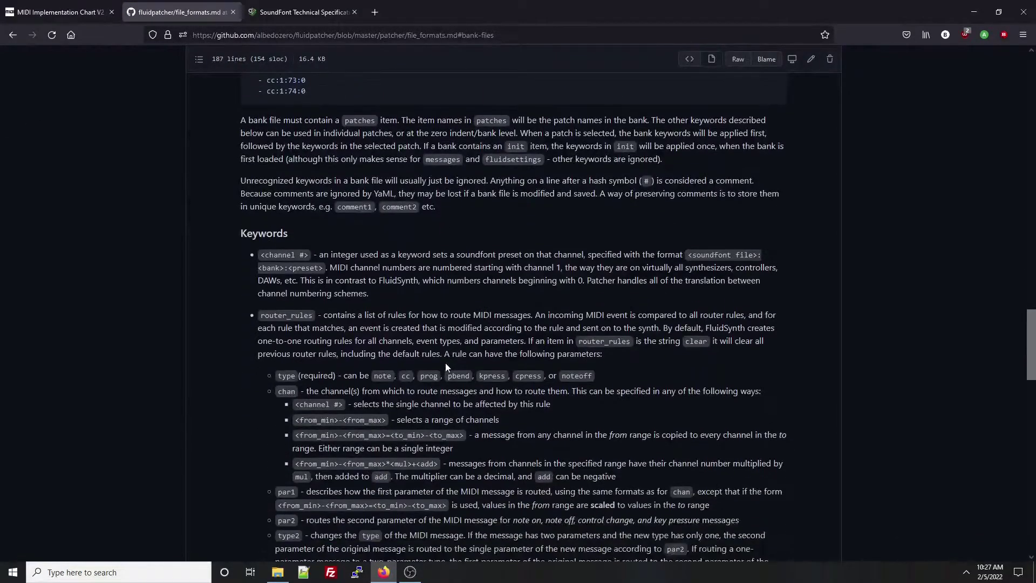
scroll(451, 368, down, 4)
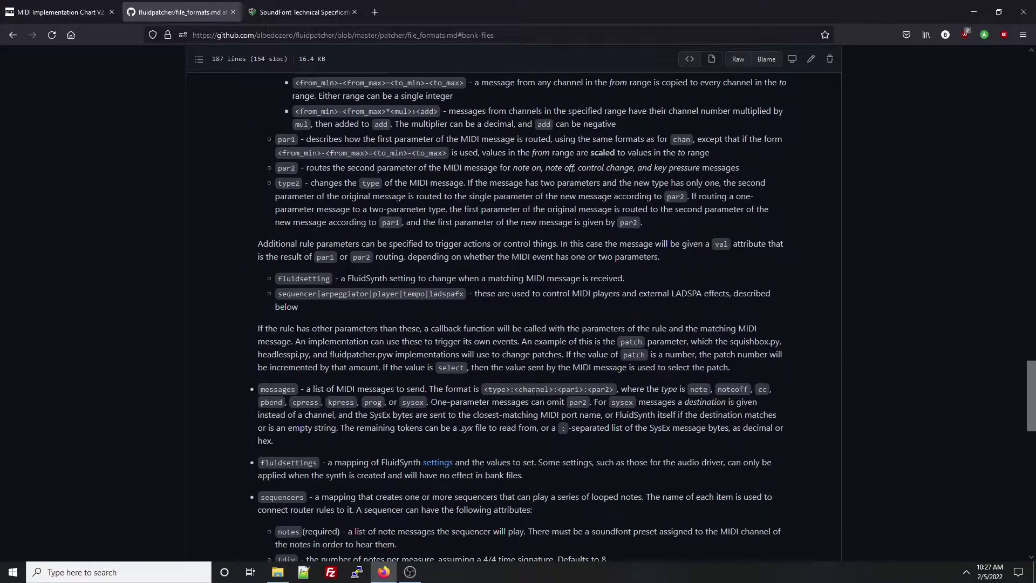
scroll(512, 353, down, 3)
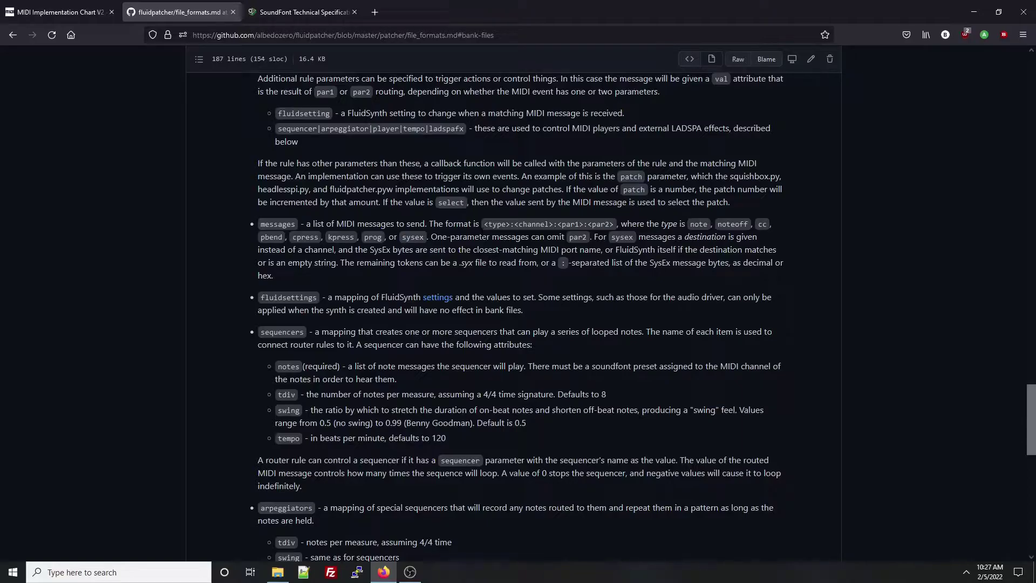
drag(484, 225, 614, 225)
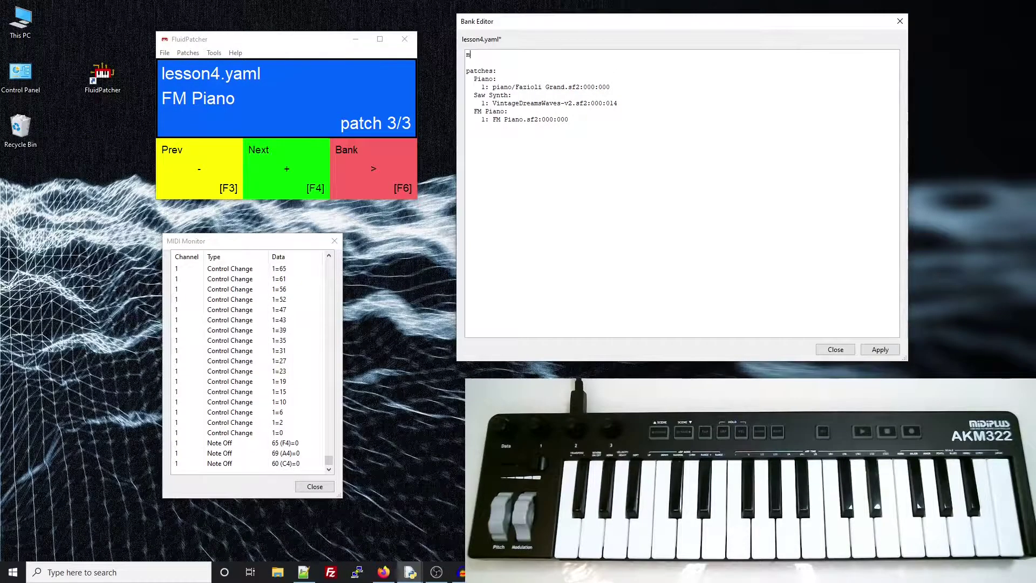
Add a bank-level 'messages:' list containing '- cc:1:1:0' and apply the bank.
text(sages:)
key(Return)
text(- cc)
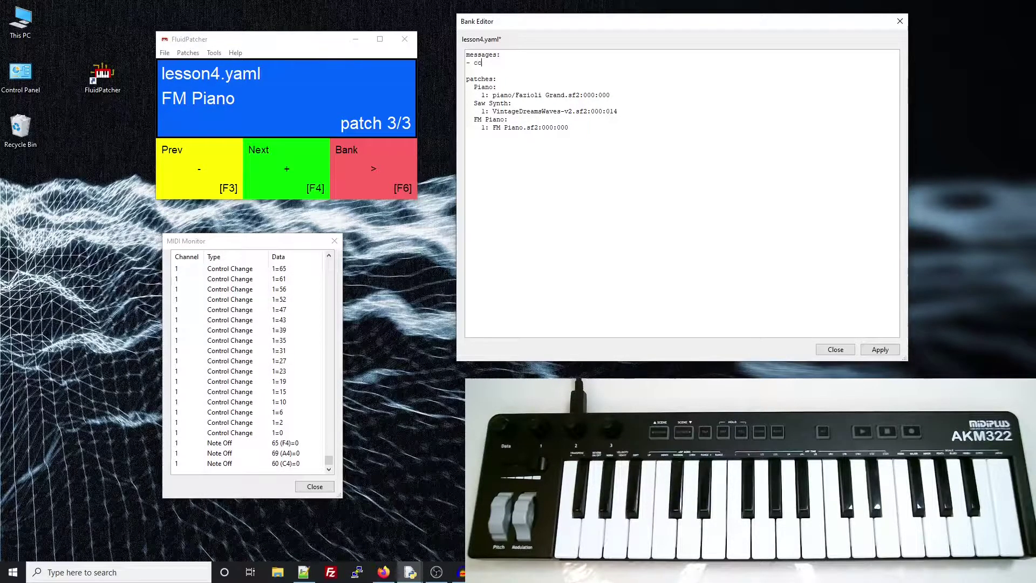
text(:1:1:0)
click(880, 349)
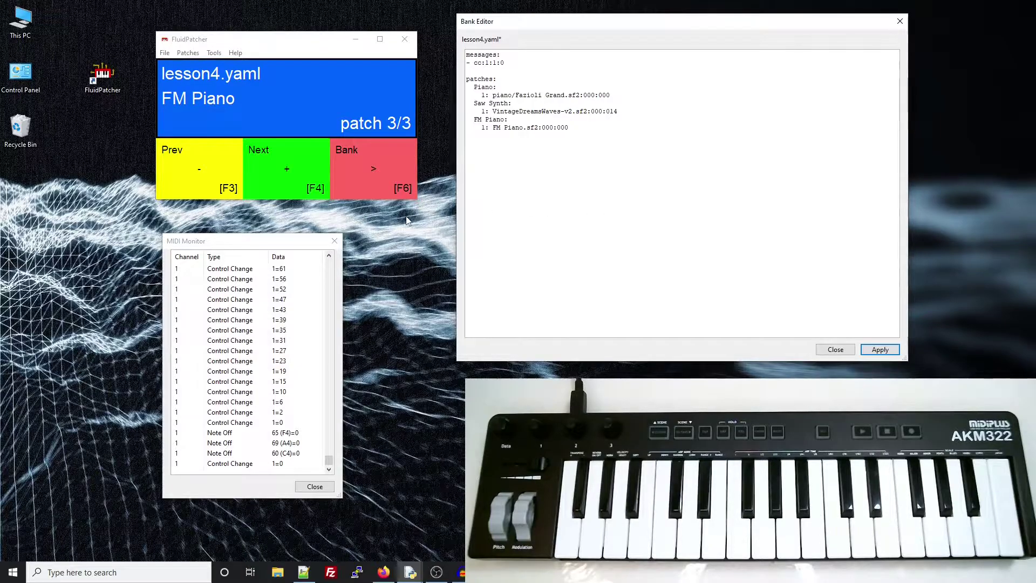
Test the bank messages by switching between Saw Synth and FM Piano.
click(191, 167)
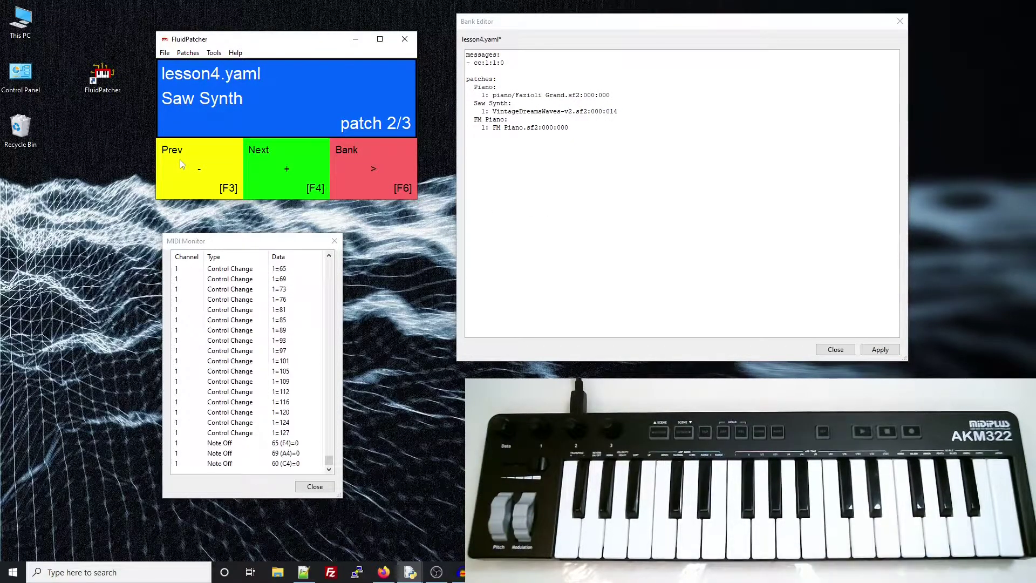
click(283, 184)
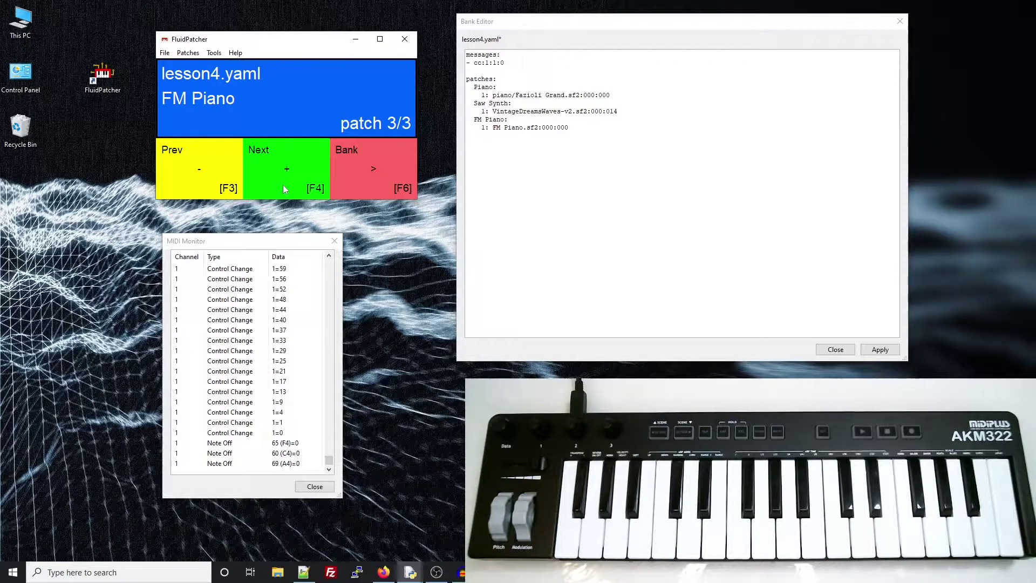
click(632, 111)
Give the Saw Synth patch its own messages entry with cc:1:11:60.
key(Return)
text(messa)
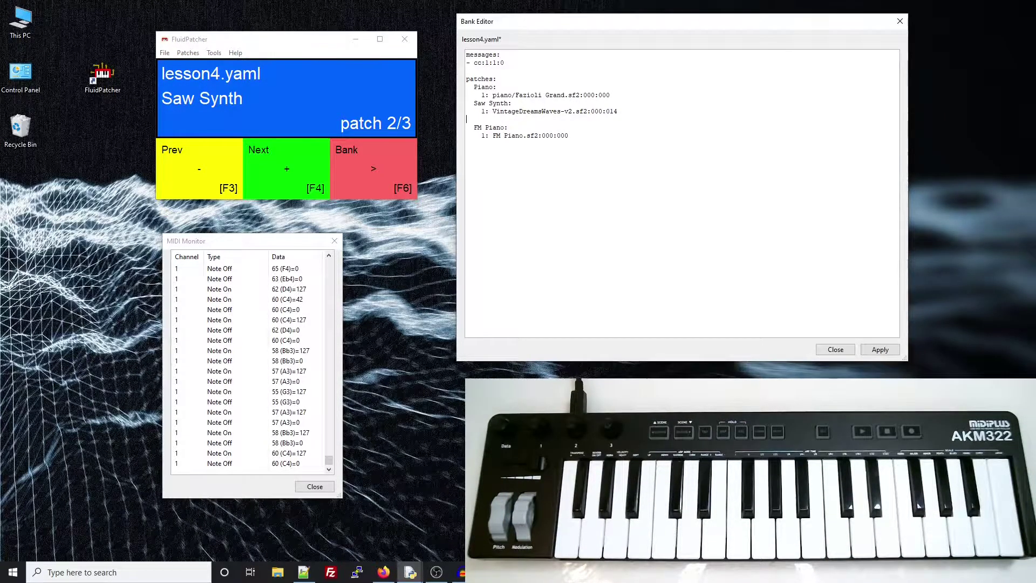
text(ges:)
key(Return)
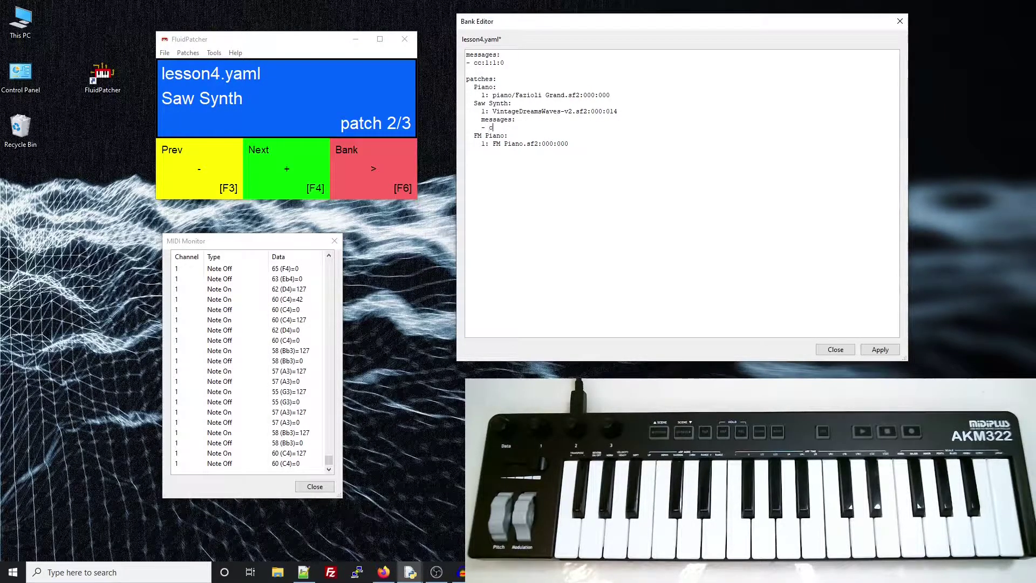
text(- cc:1:7:6)
key(BackSpace)
text(1)
Add cc:1:11:127 to the bank messages and apply the bank.
text(- )
text(cc:1:11:127)
key(Return)
key(Tab)
key(Tab)
key(space)
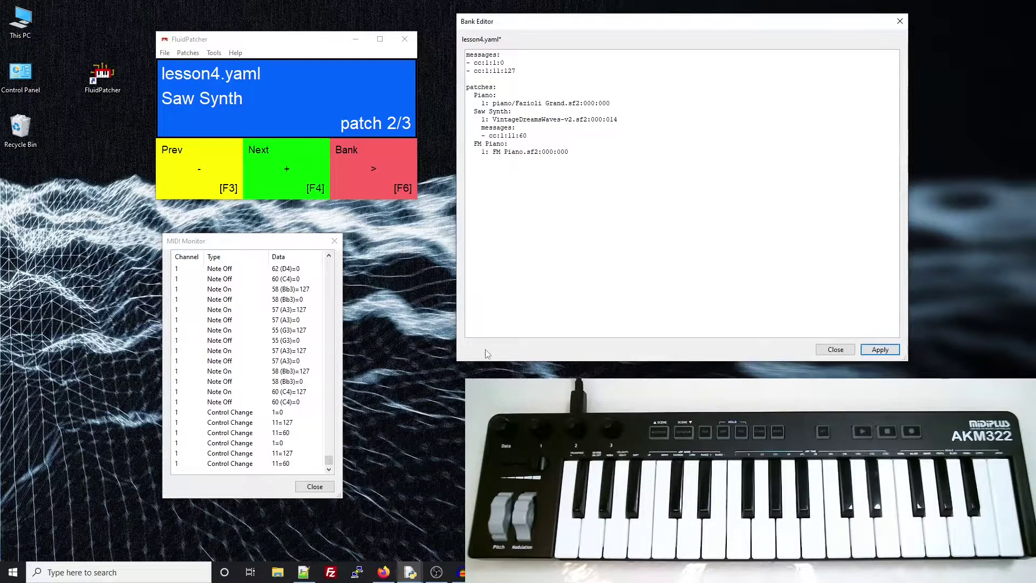
Cycle through FM Piano and Saw Synth back to Piano, then add a blank line after the init messages.
click(287, 174)
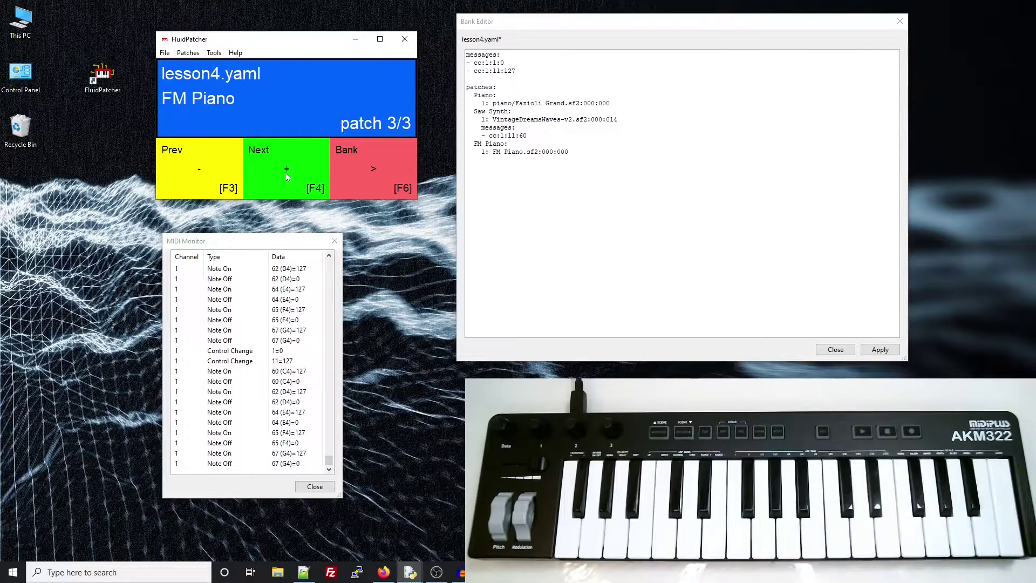
click(189, 172)
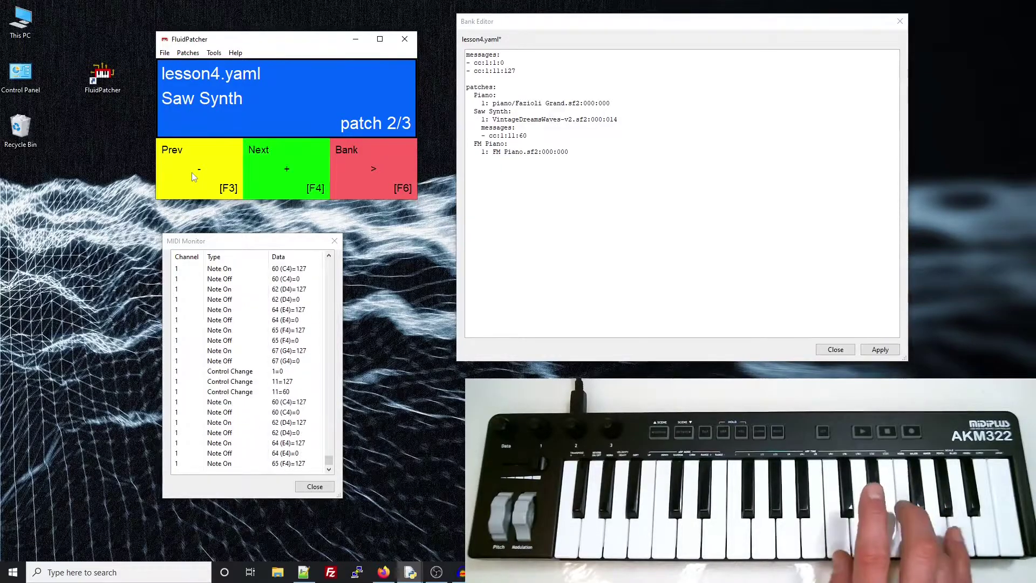
click(206, 176)
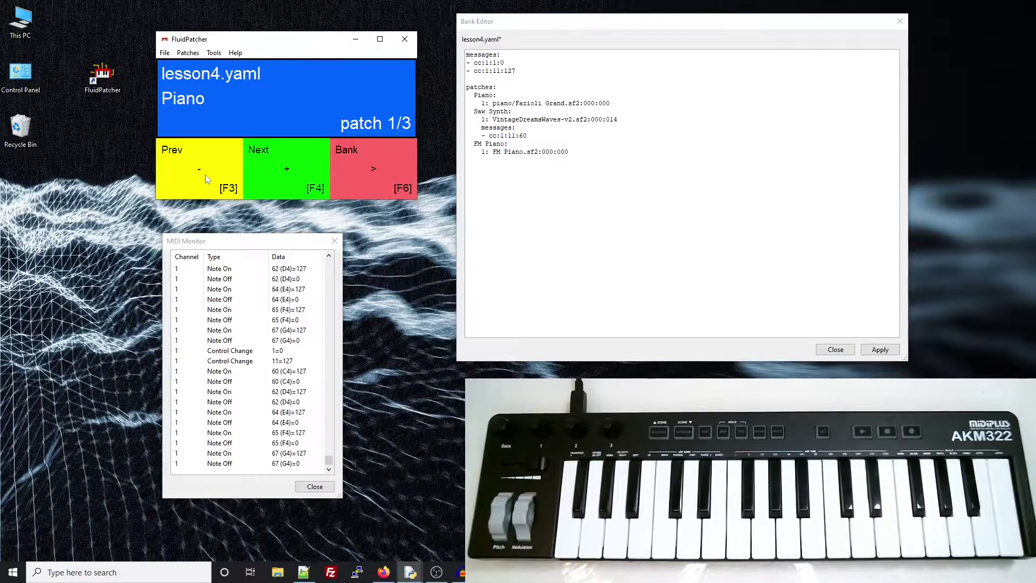
click(554, 79)
key(Return)
key(Return)
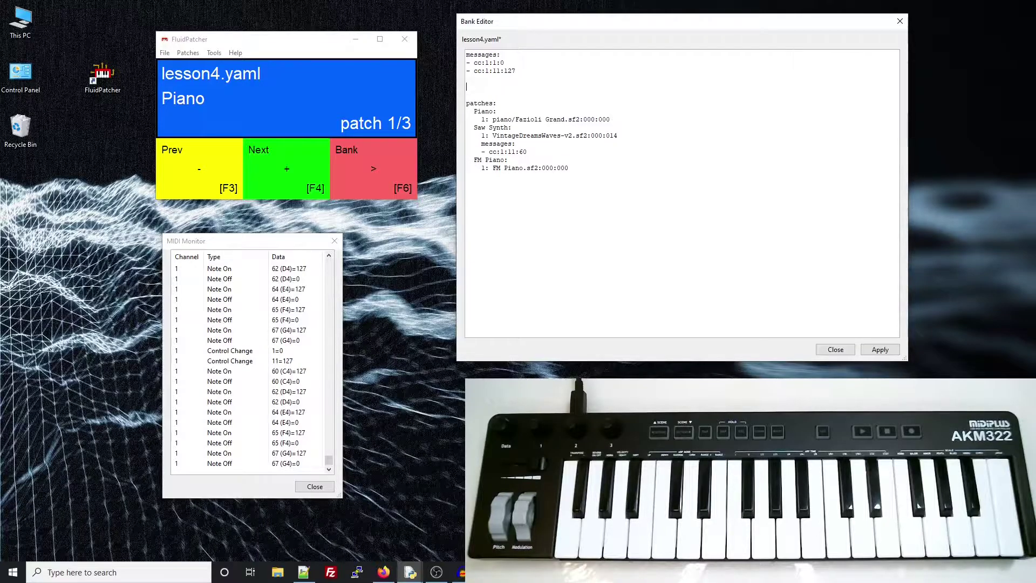
Insert the TR-101 Drumset preset from VintageDreamsWaves-v2.sf2 via Tools > Choose Preset.
click(214, 53)
click(241, 77)
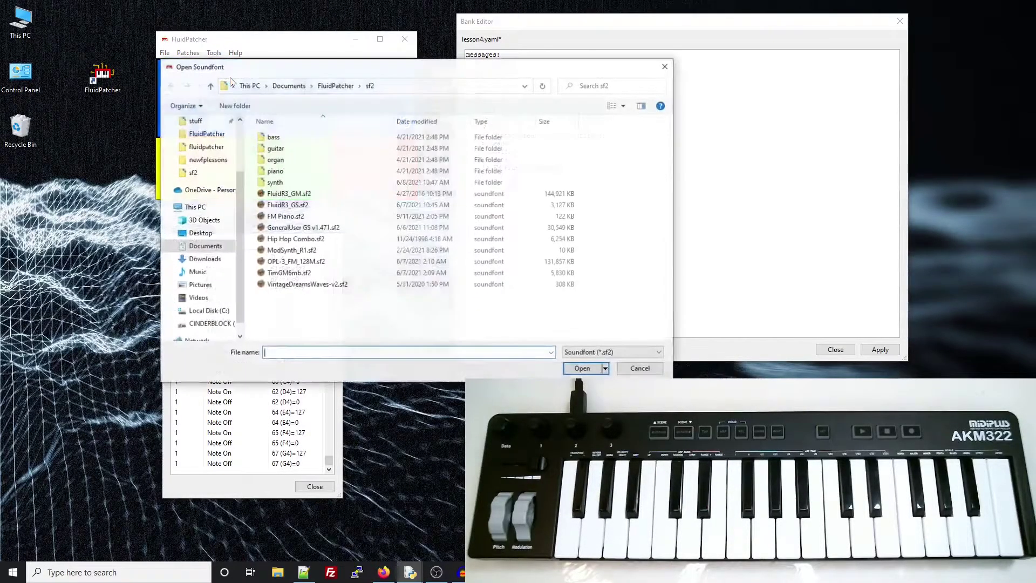
double_click(330, 286)
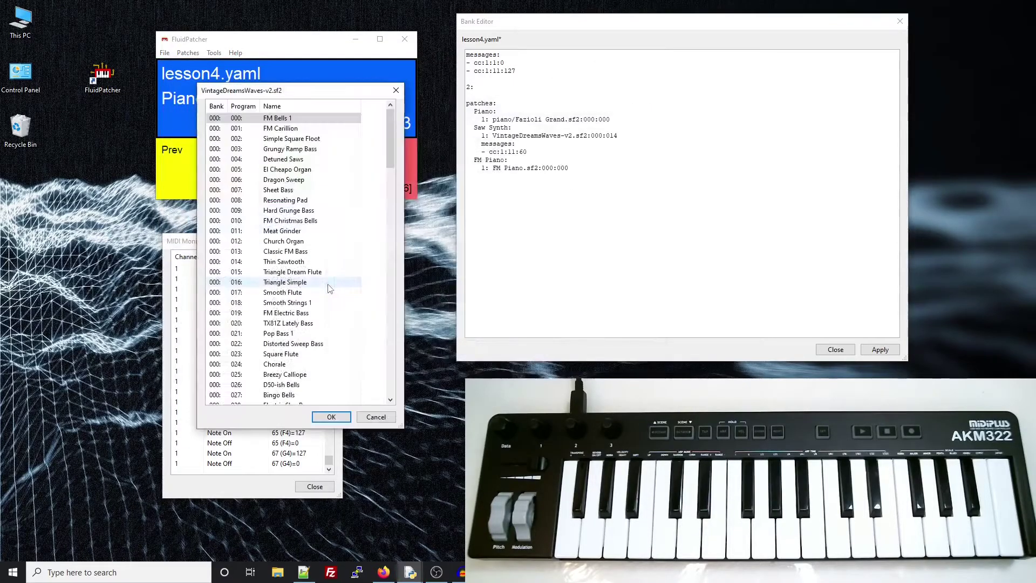
drag(390, 147, 388, 371)
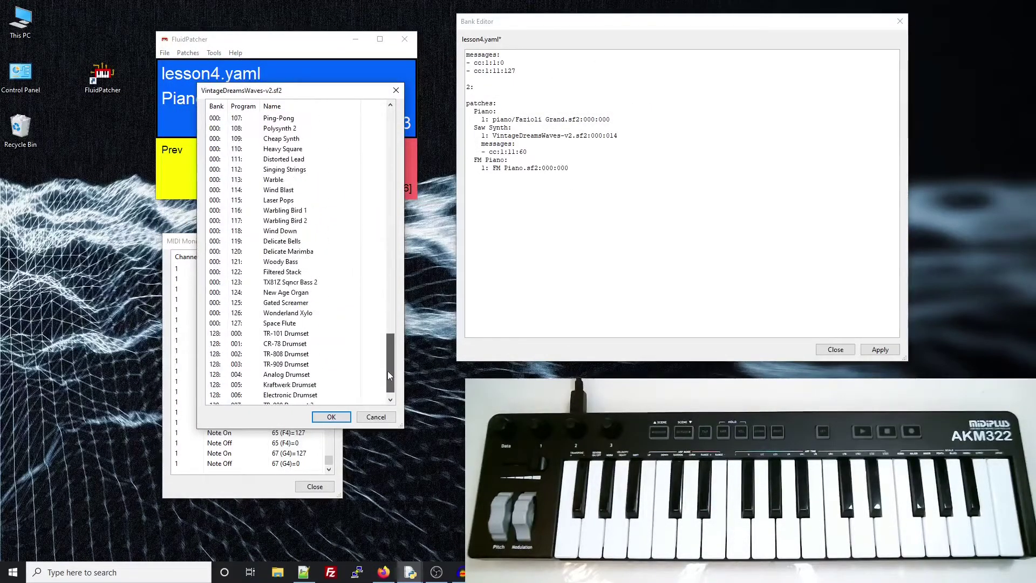
double_click(278, 333)
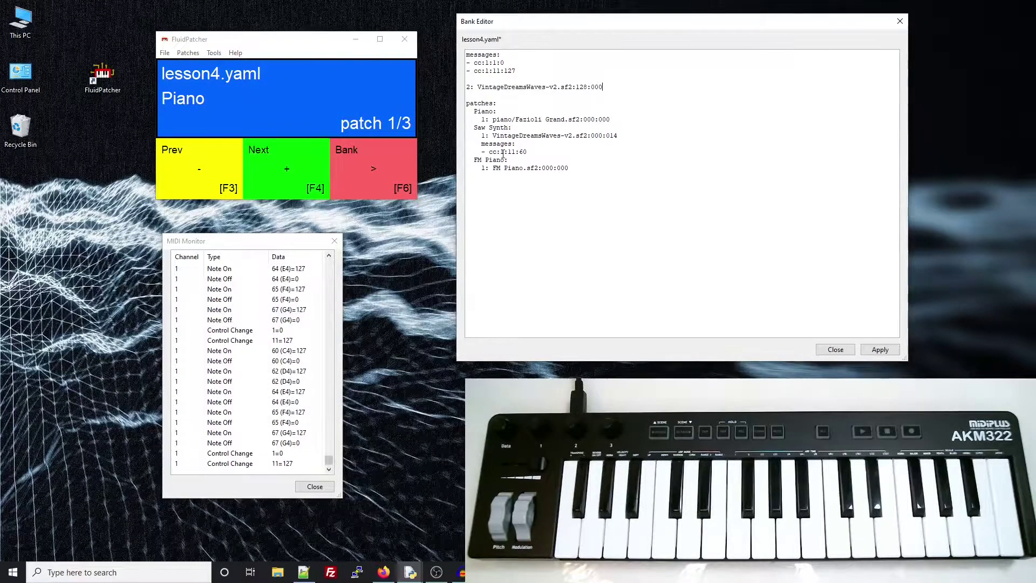
Add a '- note:2:56' message line to the bank's init messages.
click(527, 71)
key(Return)
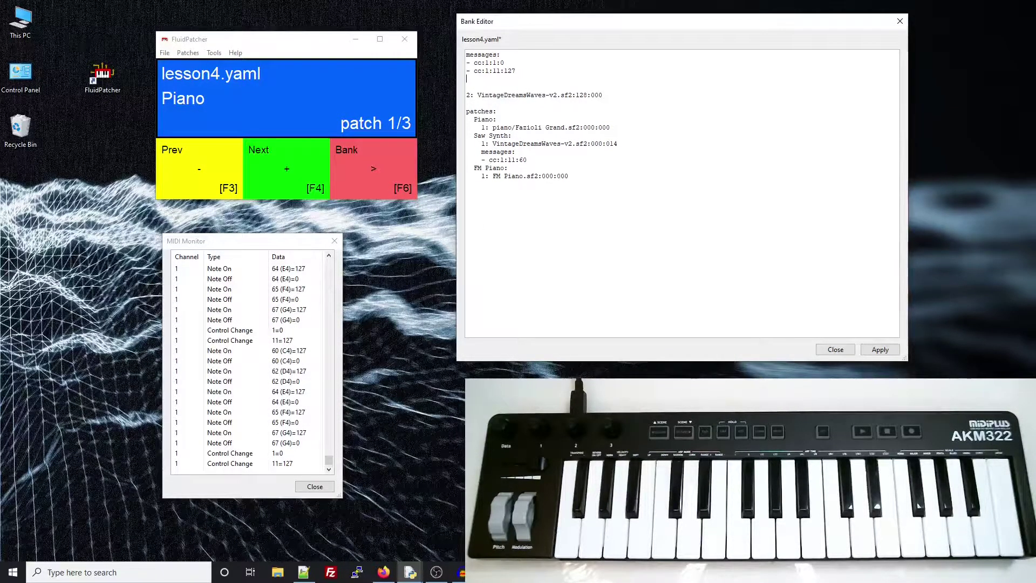
text(- note:2:56:80)
Apply the bank and cycle through the patches to trigger note 56 on channel 2.
click(880, 350)
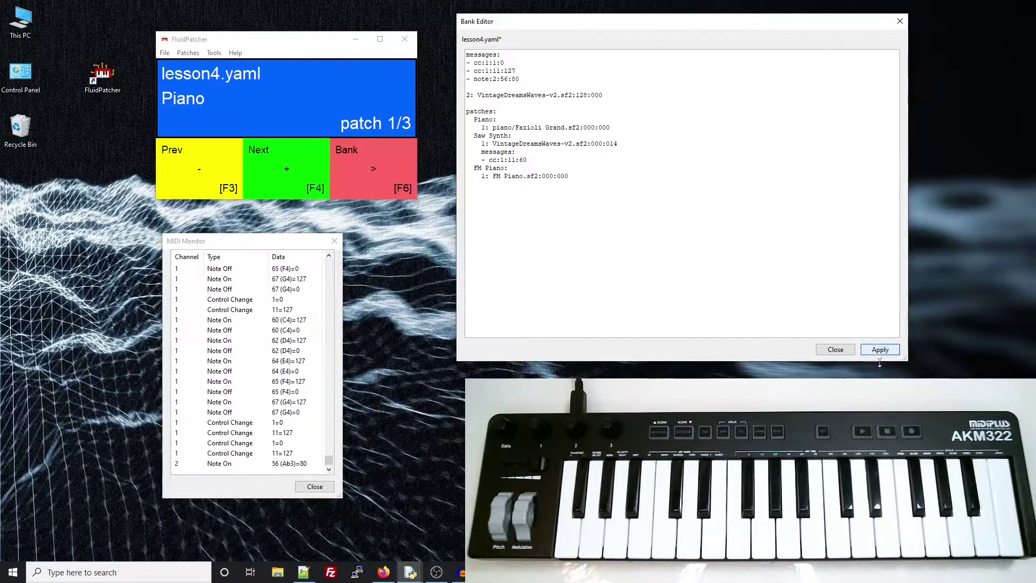
click(287, 178)
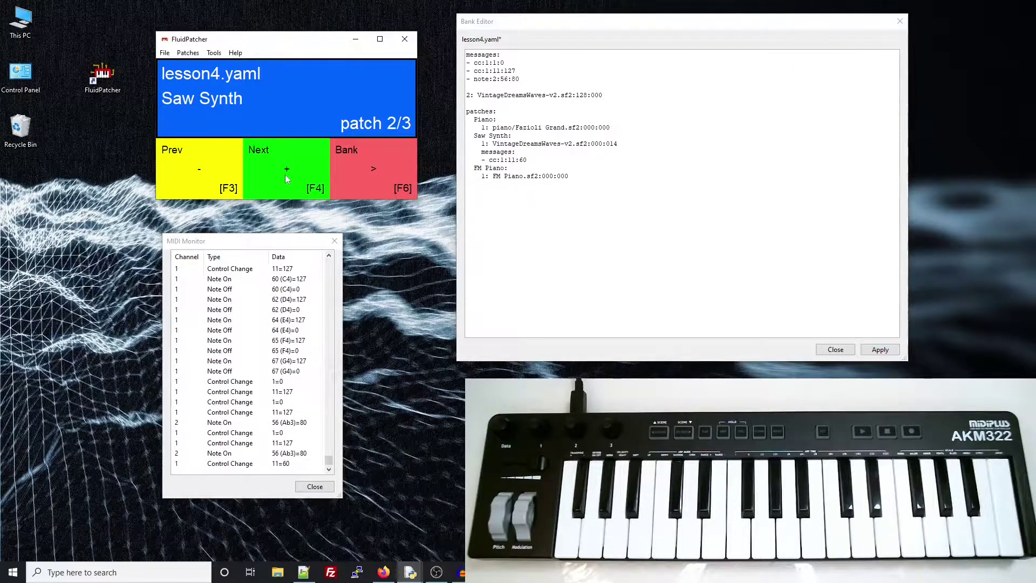
click(287, 178)
click(287, 178)
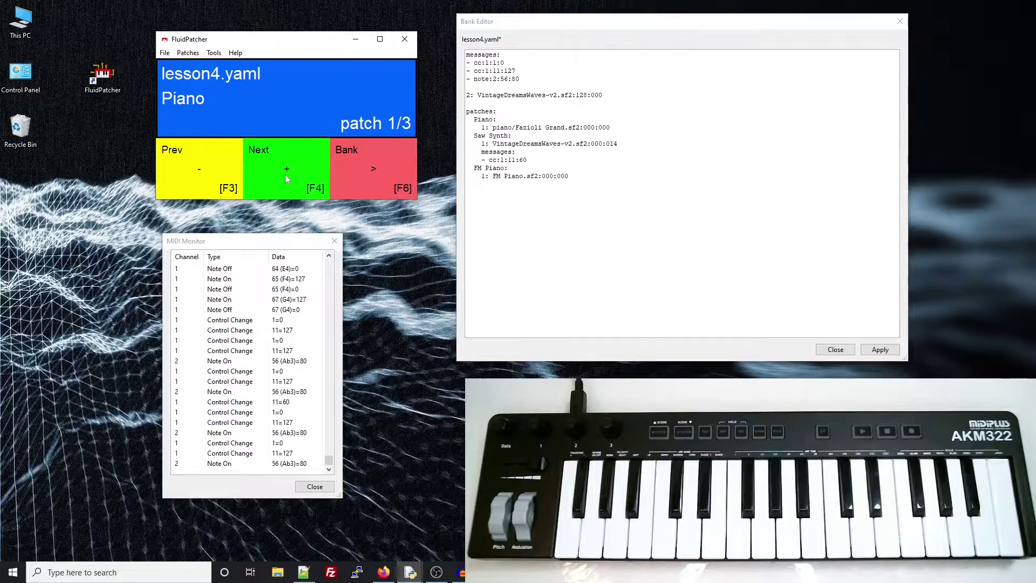
click(286, 178)
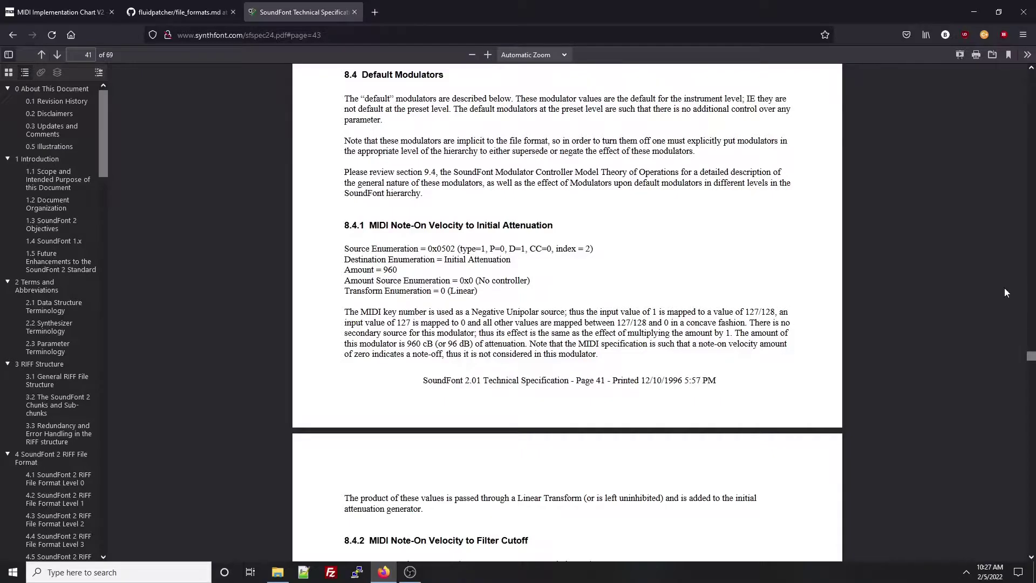
Read through section 8.4 Default Modulators, covering velocity, CC 7, CC 10 and CC 11 defaults.
scroll(1005, 293, down, 8)
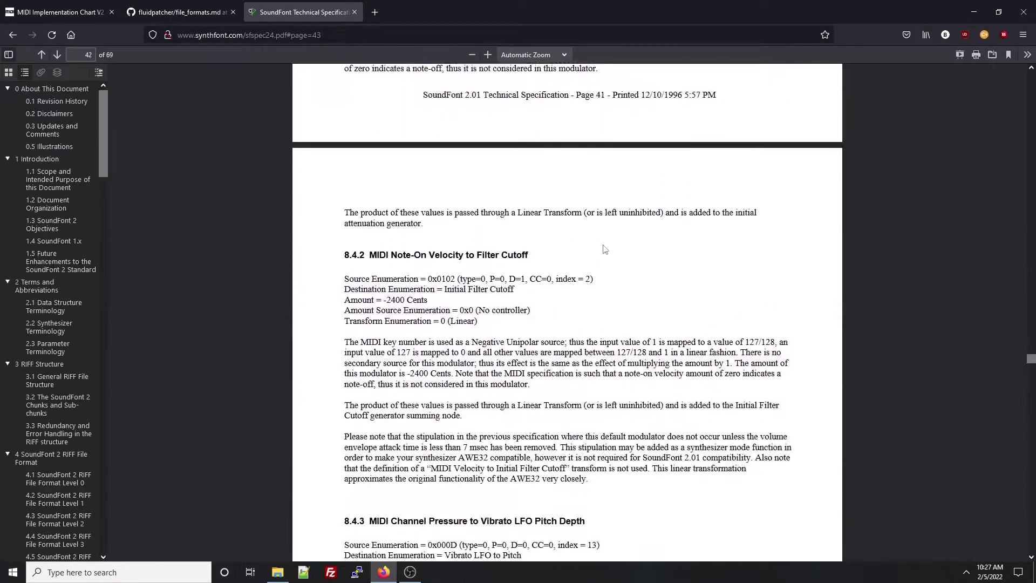
scroll(608, 253, down, 6)
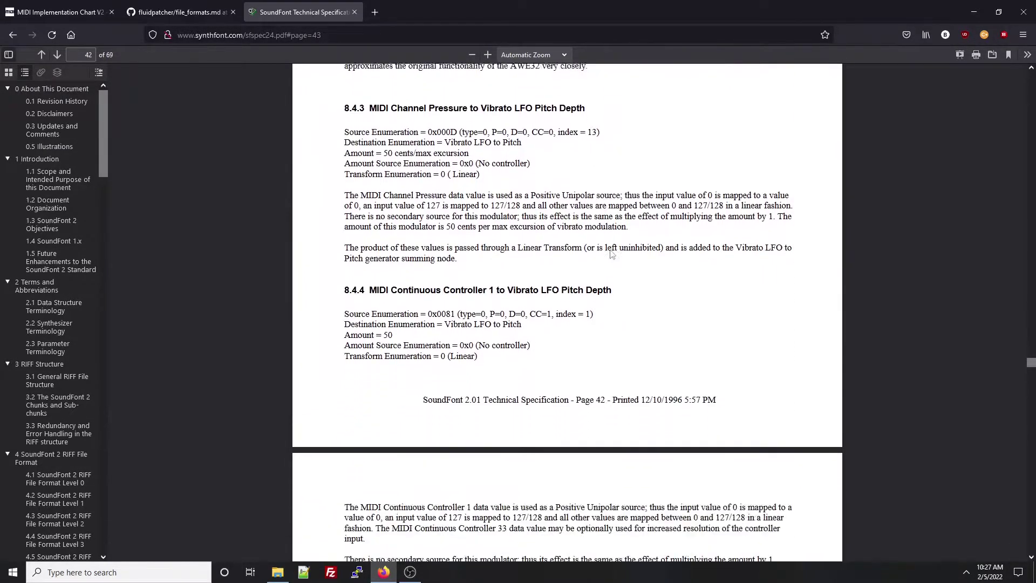
scroll(605, 310, down, 6)
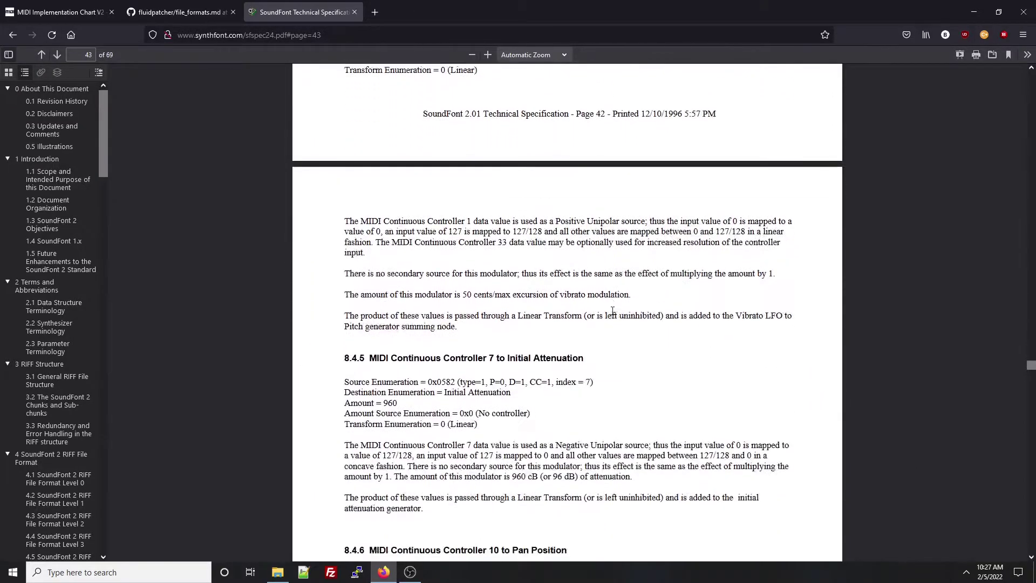
scroll(613, 324, down, 7)
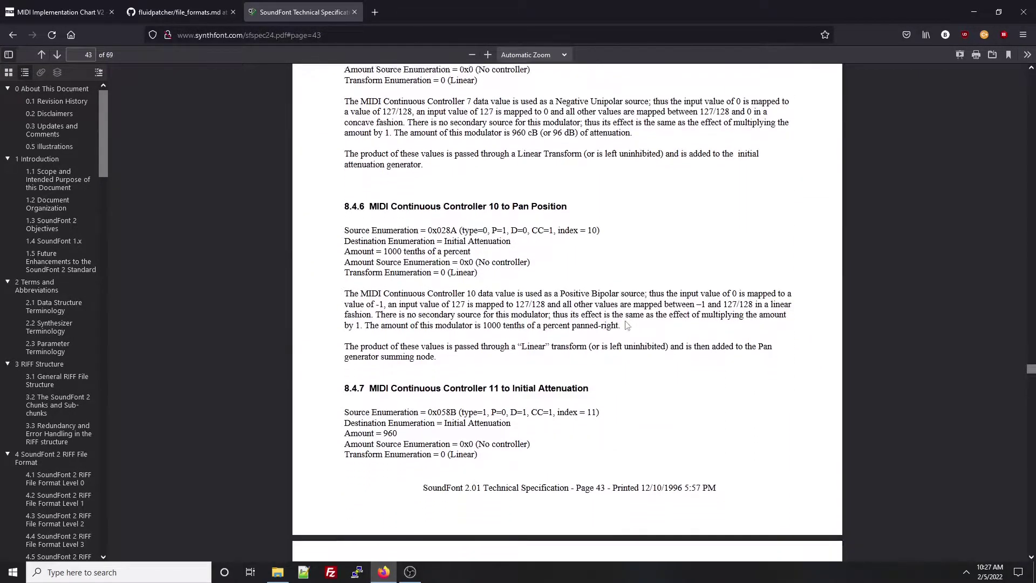
scroll(623, 332, down, 8)
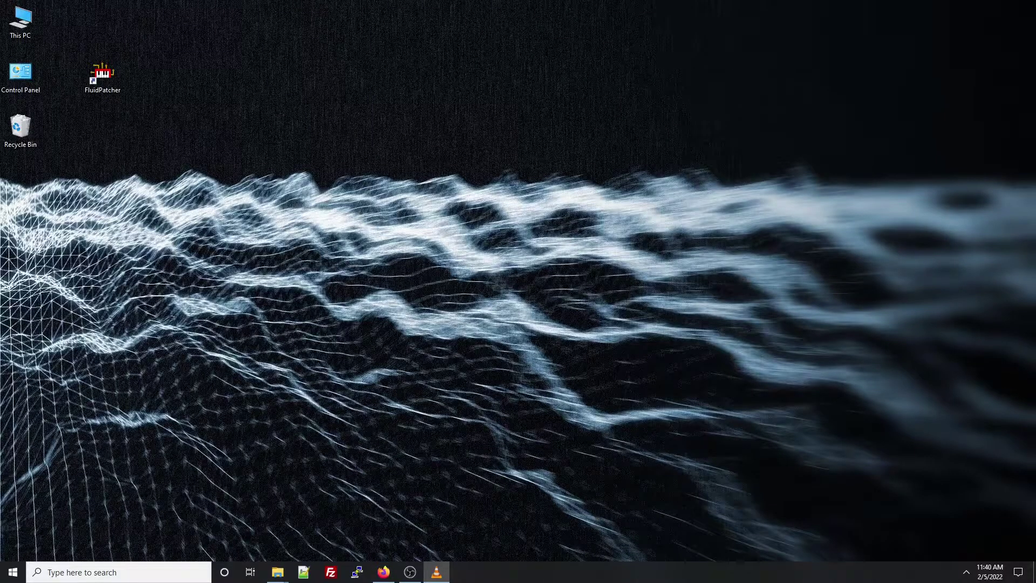
Put a Polyphone shortcut on the desktop, launch it, and open ModSynth_R1.sf2 from recent files.
drag(0, 132, 108, 127)
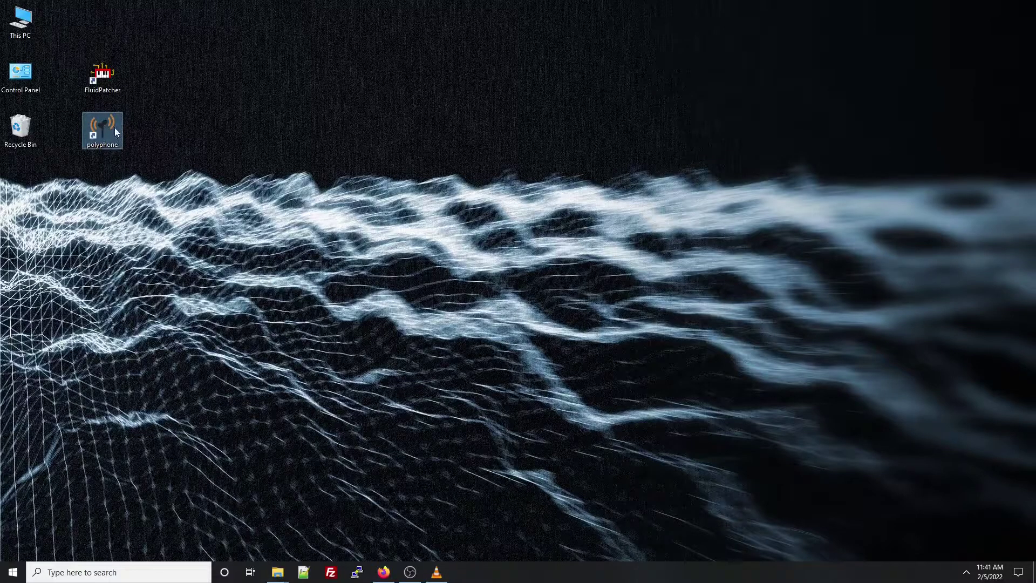
double_click(114, 127)
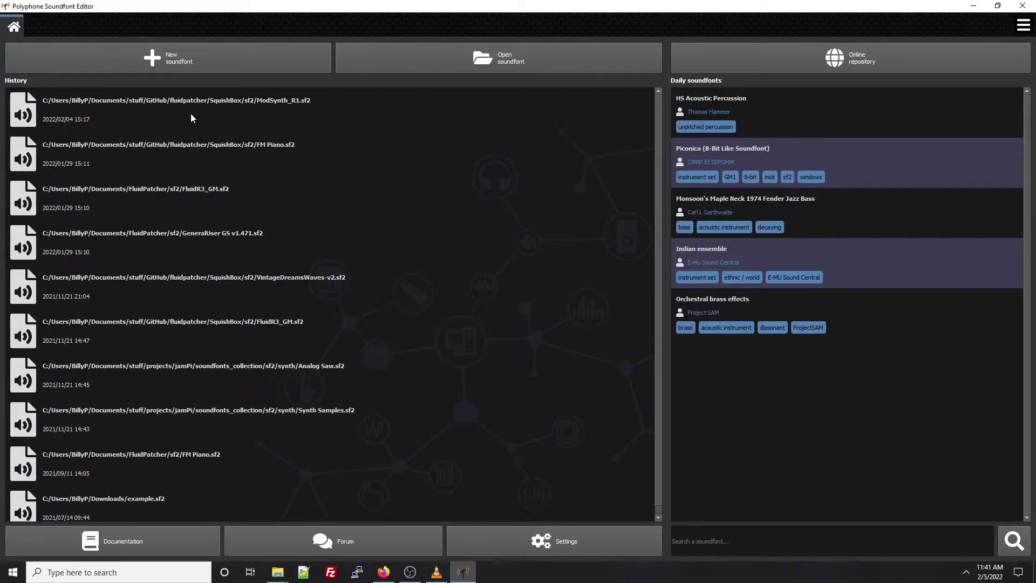
click(145, 112)
click(144, 109)
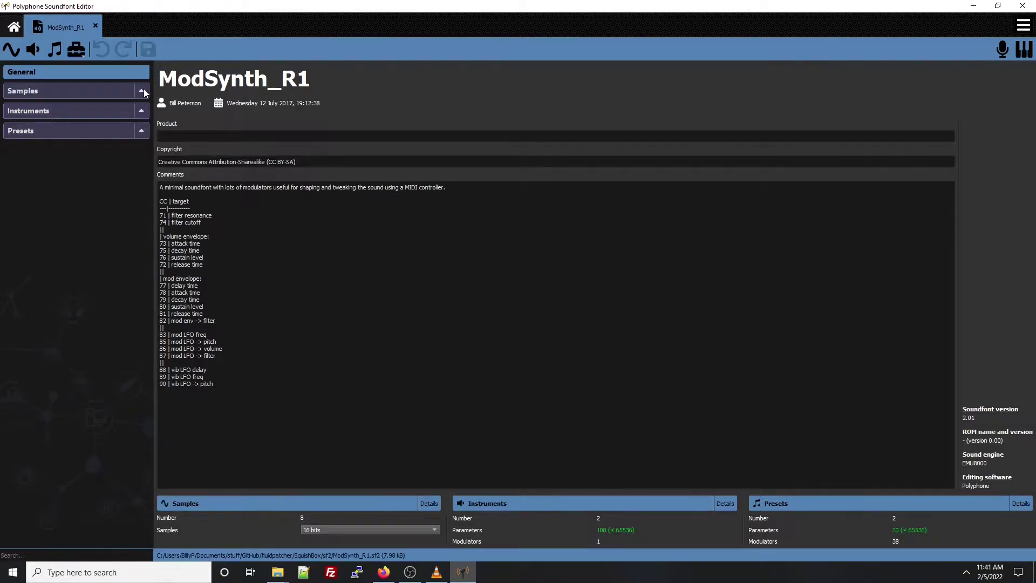
Browse its samples and presets, inspect the Saw preset, then select the attack time note in General comments.
click(142, 90)
click(147, 196)
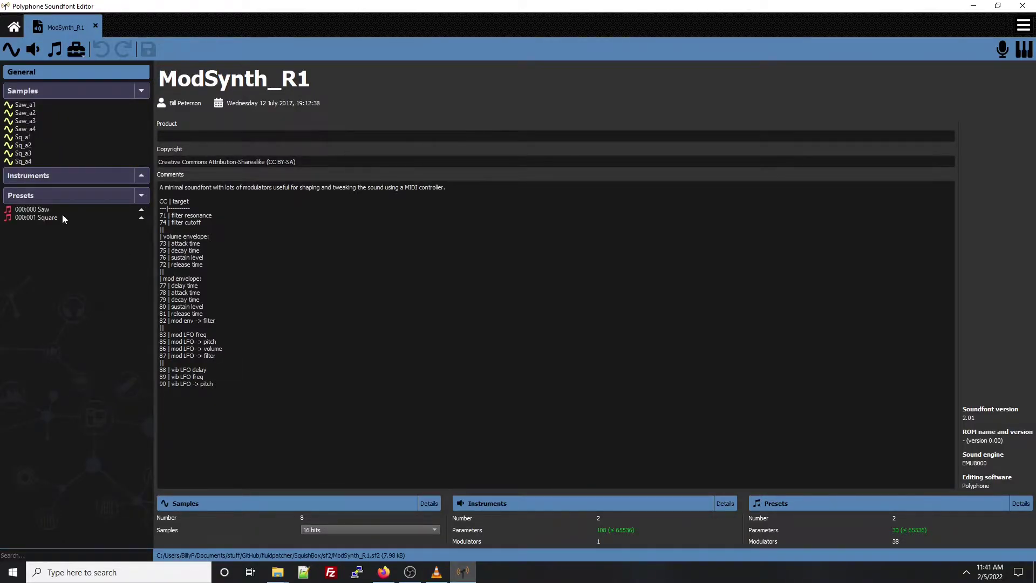
click(34, 210)
scroll(1025, 254, down, 12)
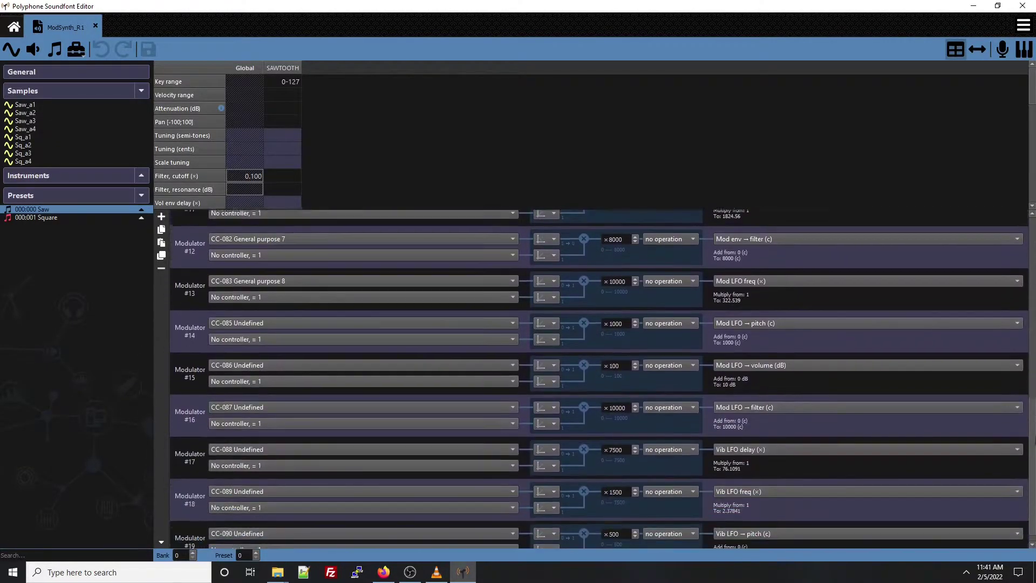
scroll(599, 378, down, 1)
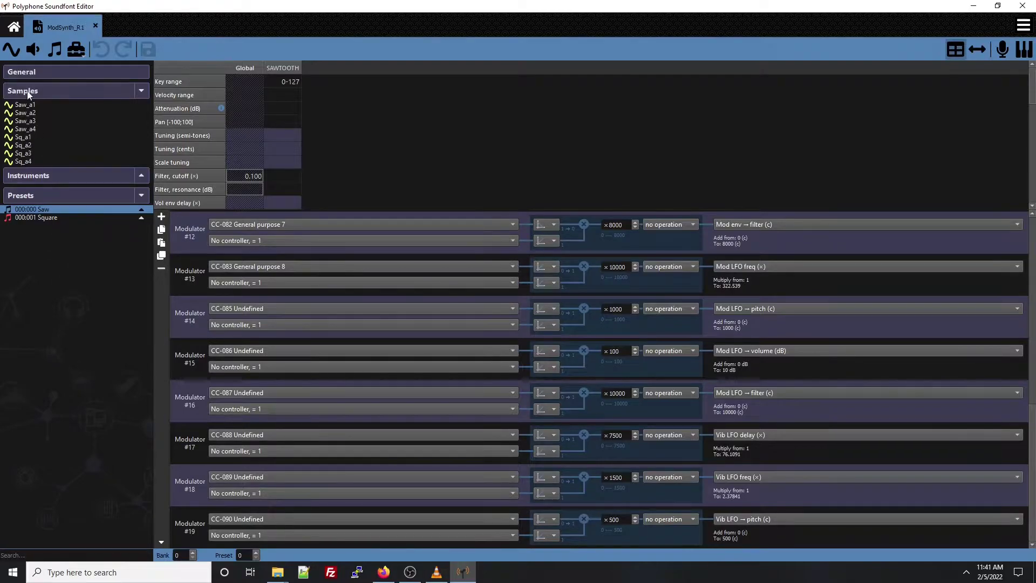
click(28, 74)
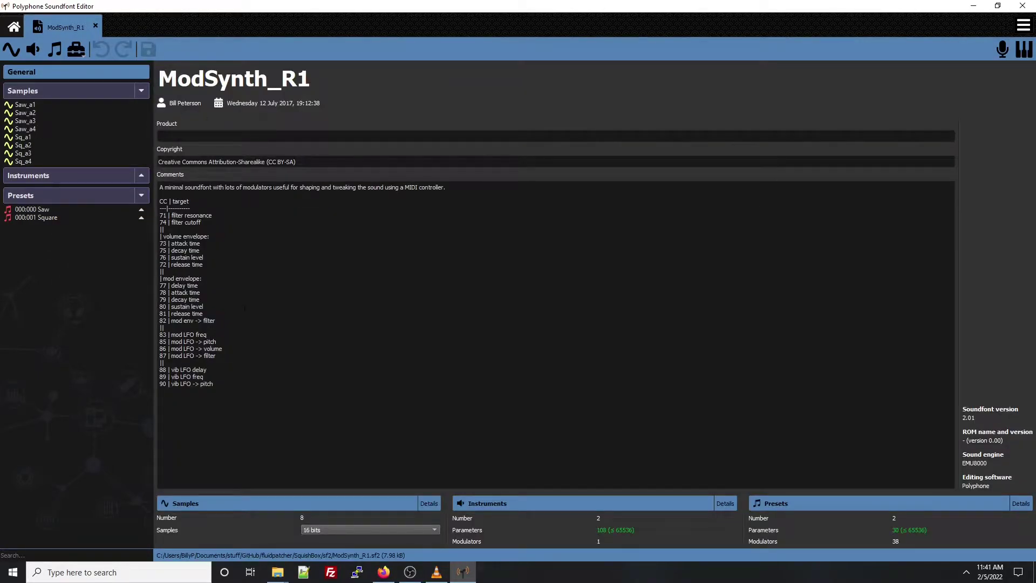
double_click(176, 243)
key(shift+End)
Add a VMSynth patch assigning ModSynth_R1.sf2:000:000 to channel 1.
drag(171, 222, 199, 223)
click(273, 250)
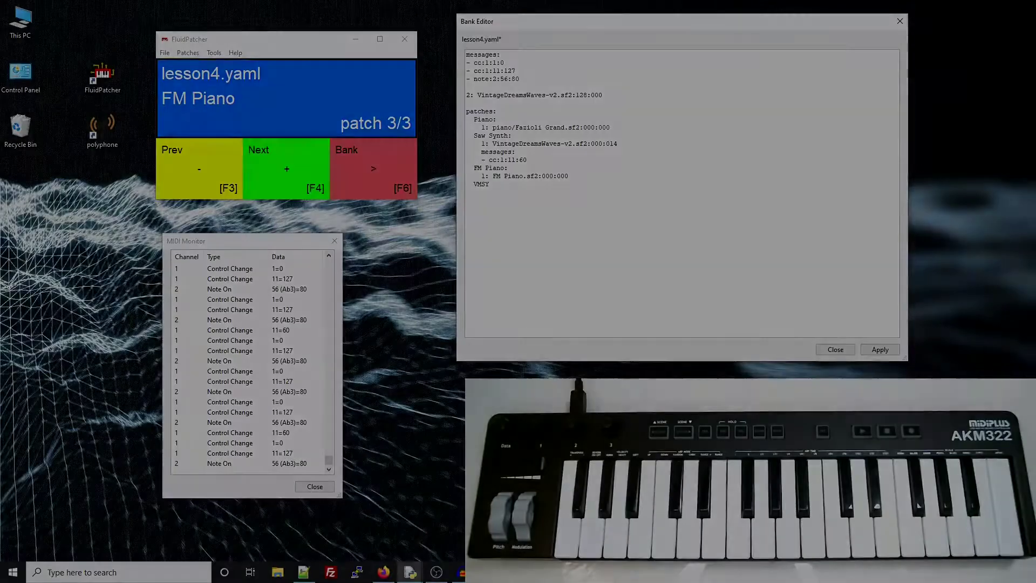
text(ynth:)
key(Return)
text(1: ModSynth_R1.sf2:000:000)
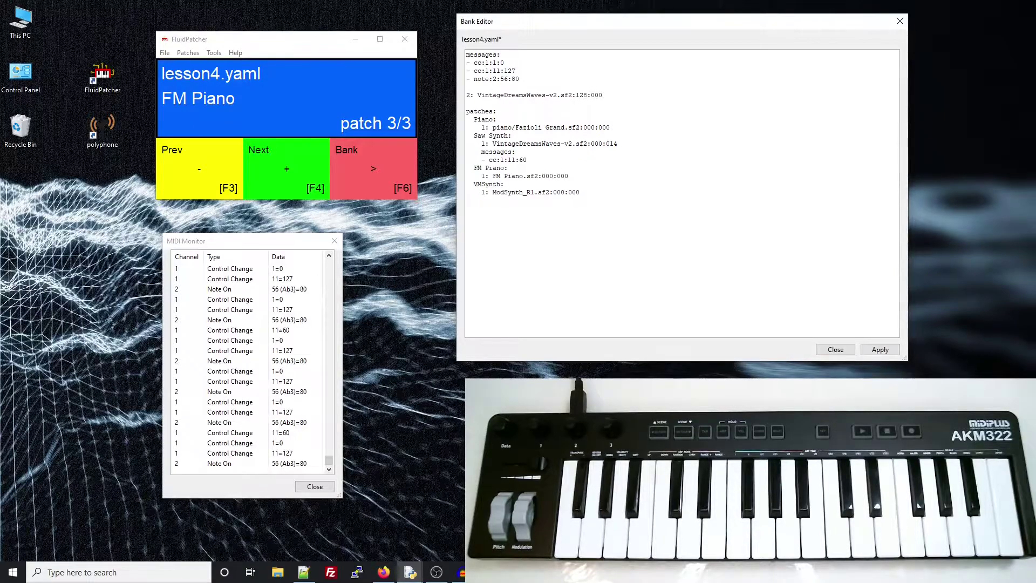
Apply the four-patch bank and switch to VMSynth from the Patches menu.
click(880, 349)
click(188, 52)
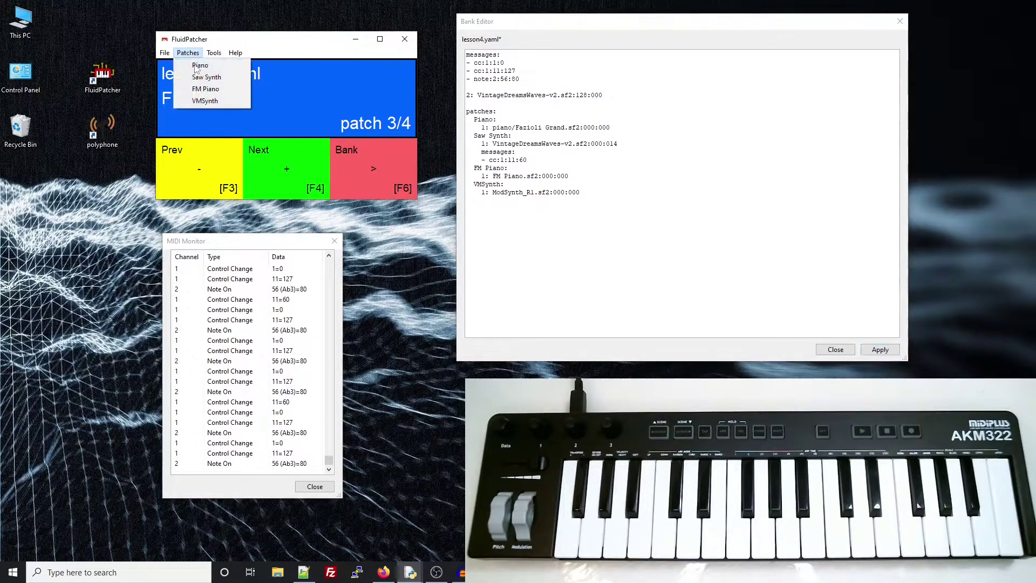
click(205, 101)
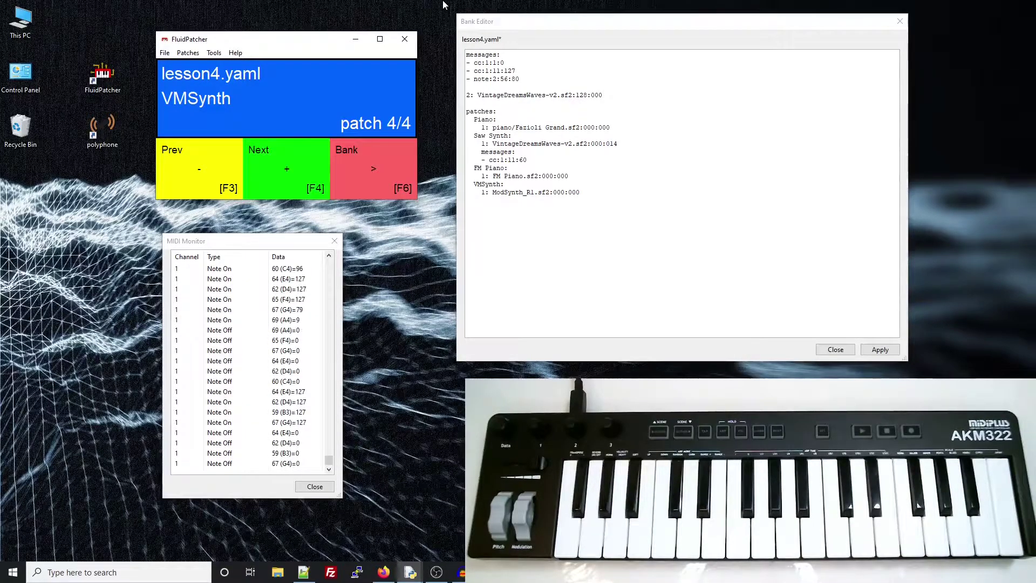
click(594, 192)
Add 'messages: [cc:1:73:0, cc:1:74:0]' under the VMSynth patch and apply the bank.
key(Return)
text(messages: [cc:1:73:0,)
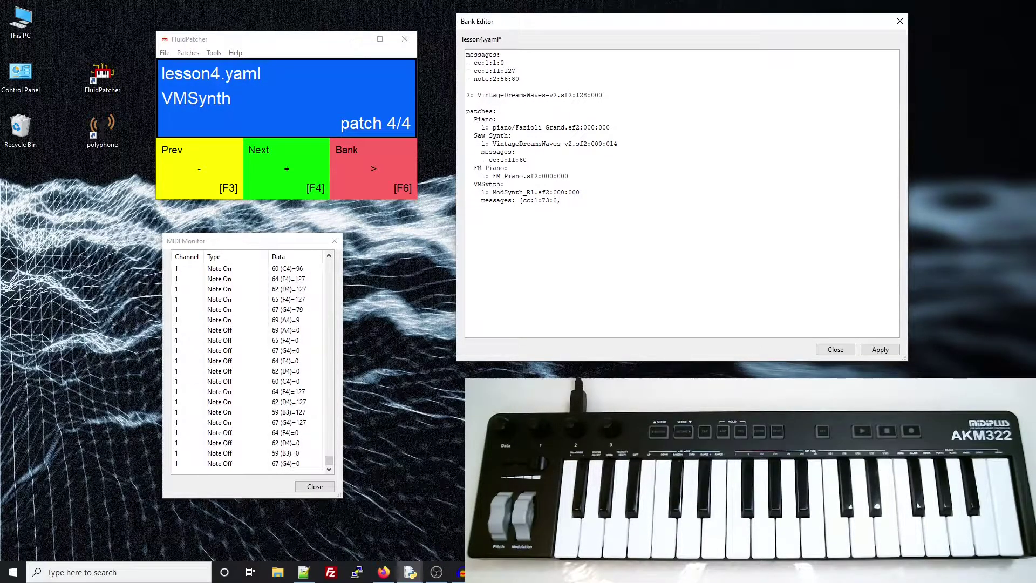
text( cc:1:74:0])
click(882, 350)
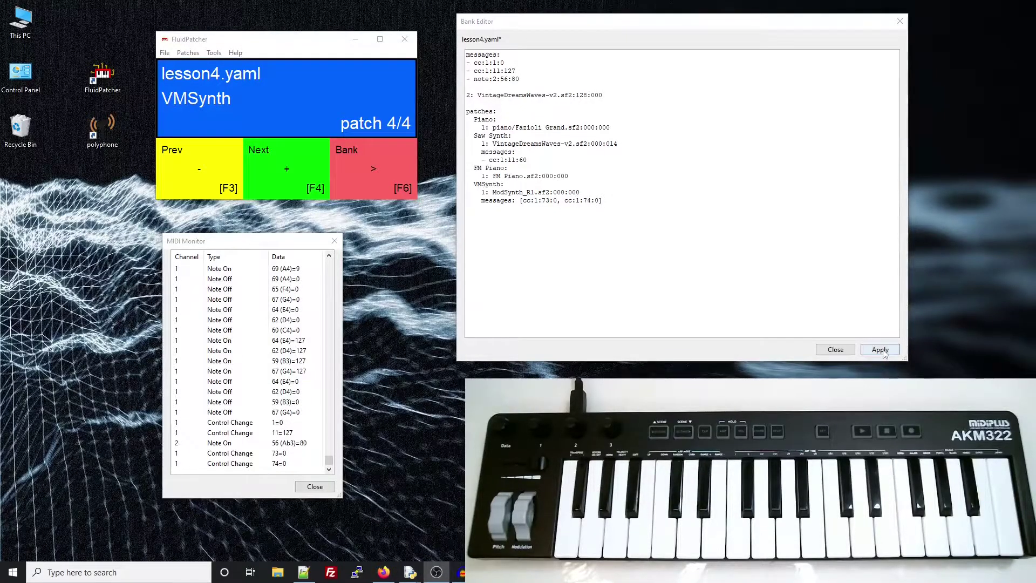
Paste a VMSynth router rule mapping CC 13 to 74 and apply the bank.
click(634, 277)
text(router_rules:     - {type: cc, par1: 13=74})
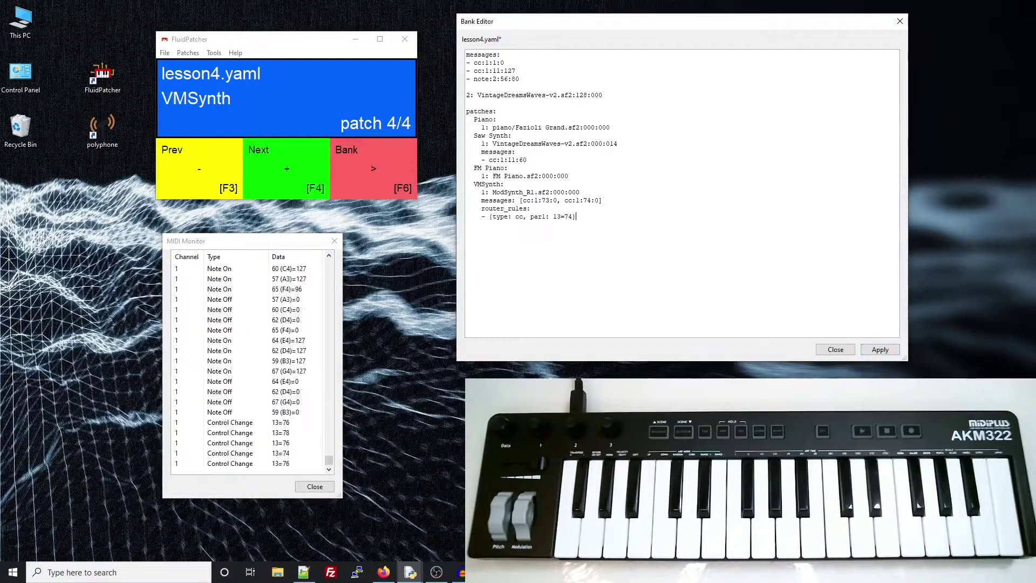
click(881, 349)
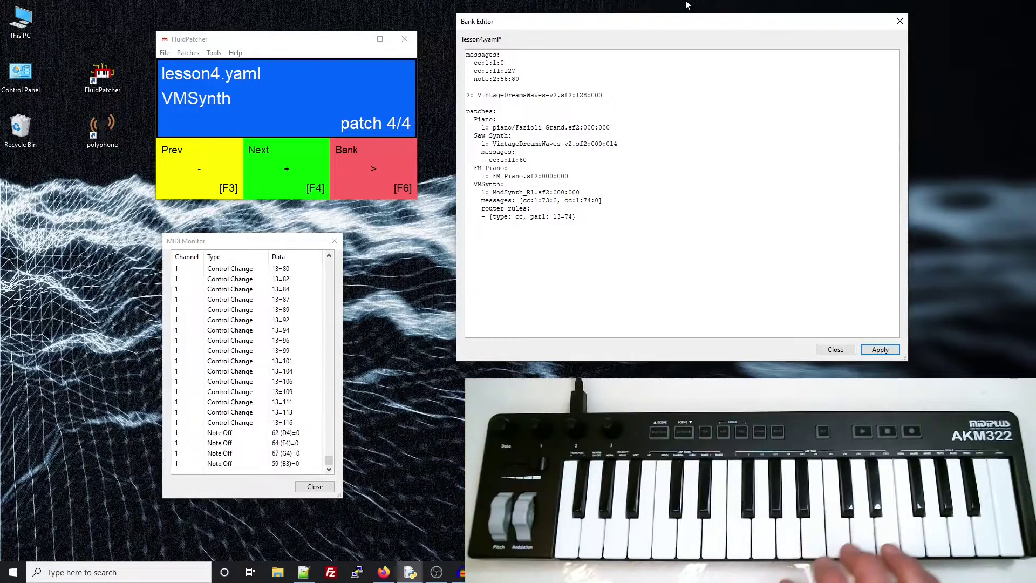
Switch to FM Piano and back to VMSynth to check both CC messages in the monitor.
click(192, 171)
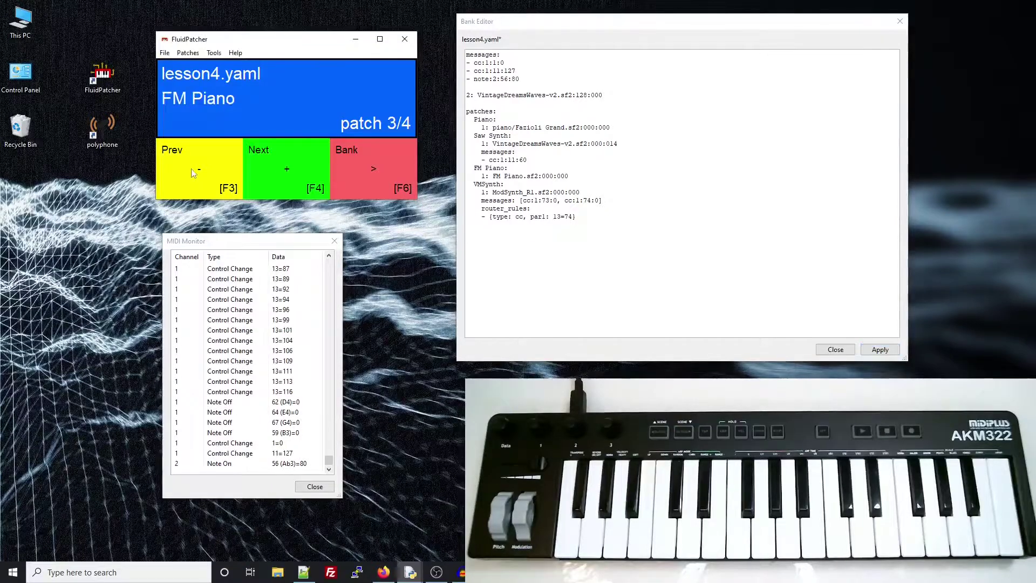
click(302, 163)
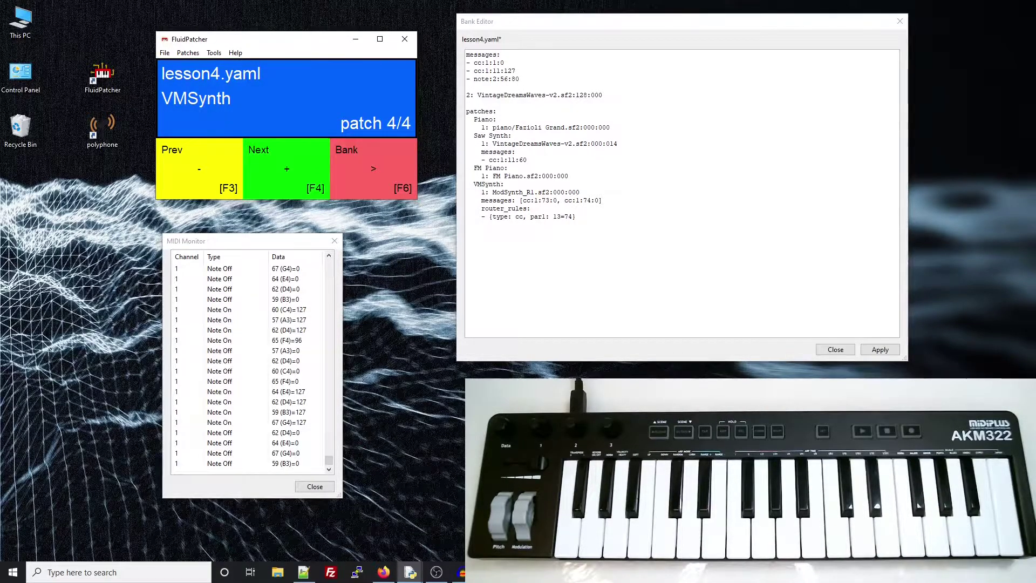
click(436, 572)
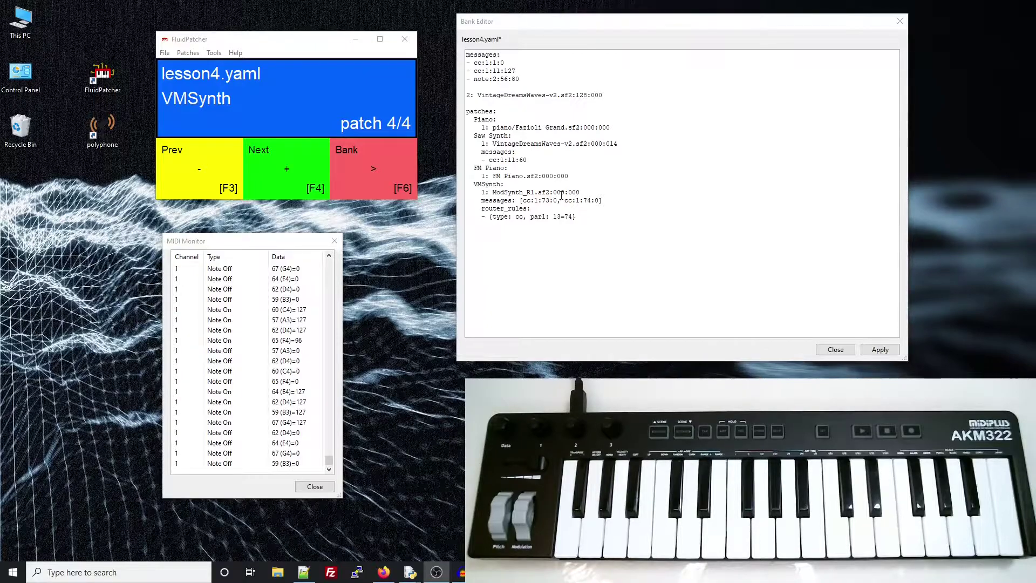
click(471, 59)
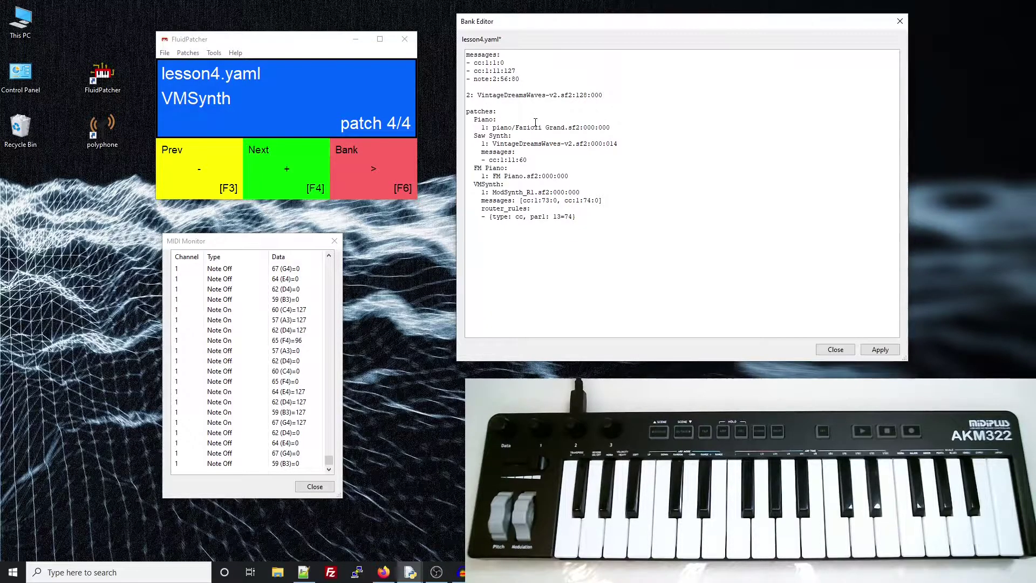
Start an init block with reverb fluidsettings and begin an init 'messages: [' line.
text(init:)
key(Return)
key(Return)
key(Return)
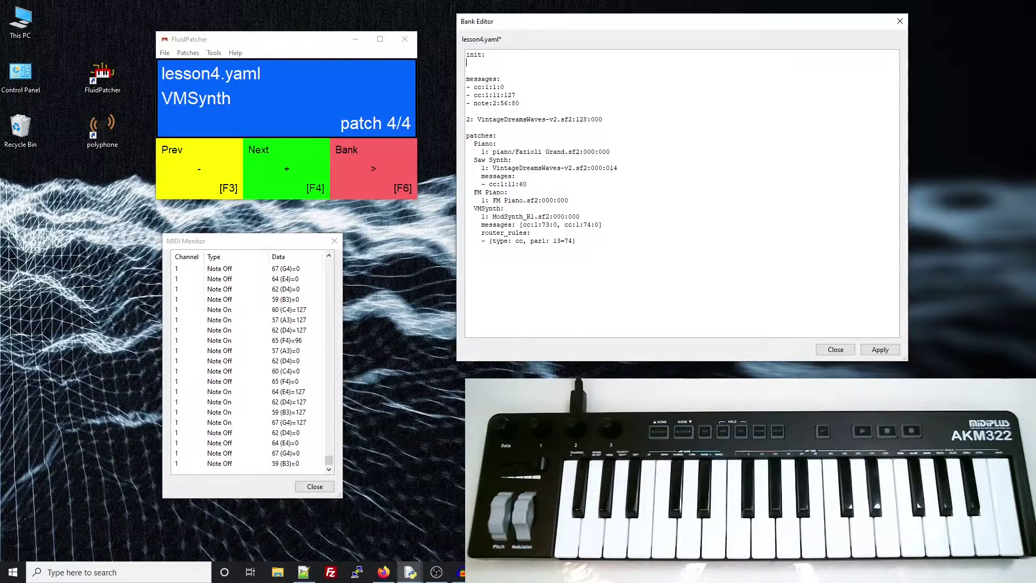
key(Up)
key(Up)
text(fluidsett)
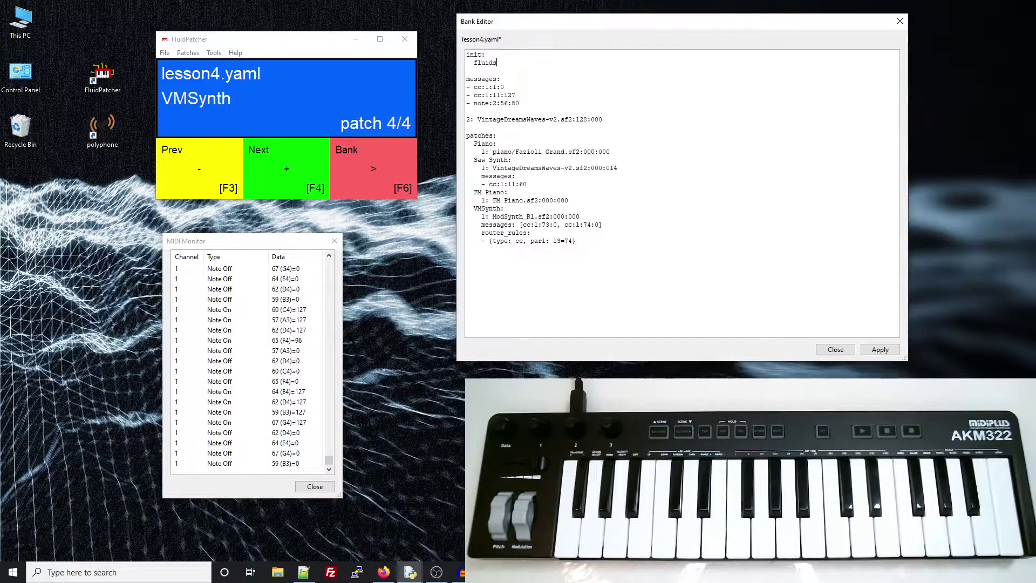
text(ings:)
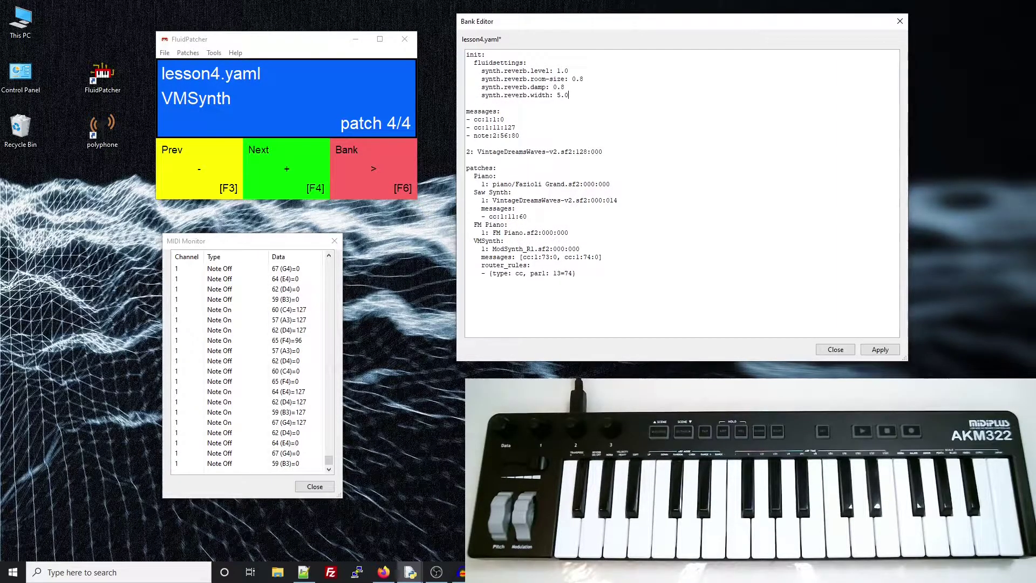
key(Return)
text(mes)
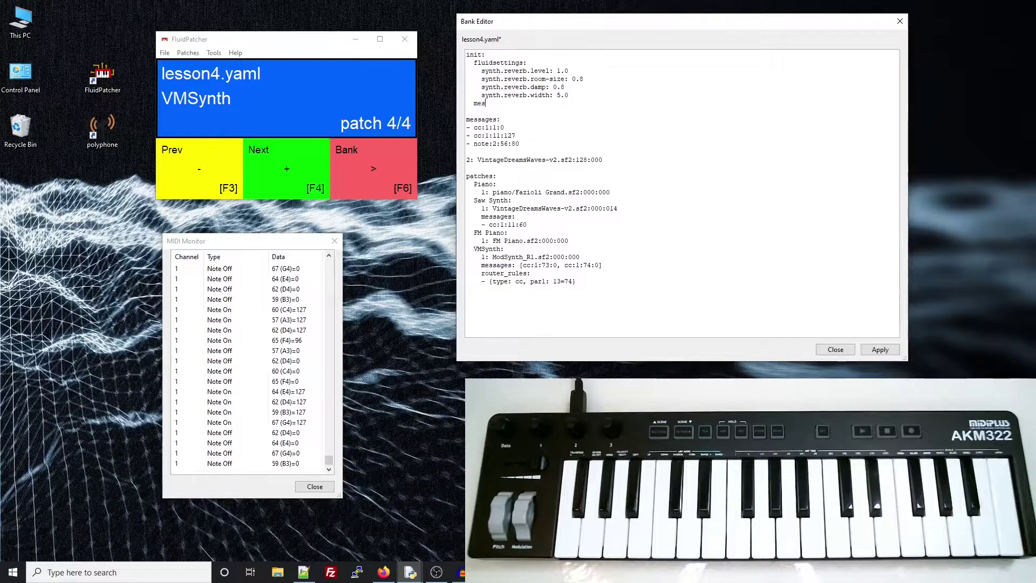
text(sages: [)
Move cc:1:74:0 from the VMSynth messages into the init messages list.
drag(564, 265, 600, 267)
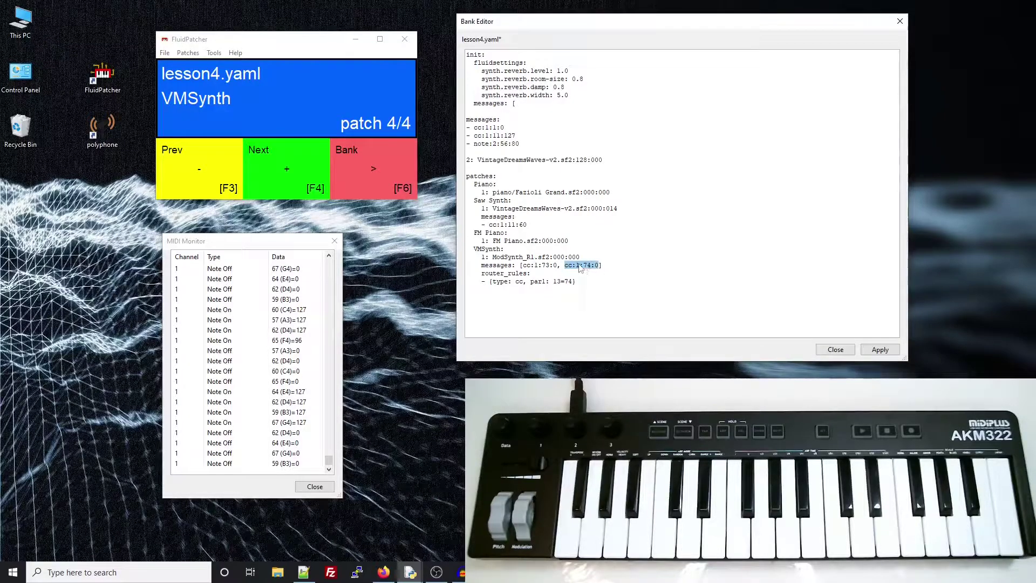
right_click(579, 264)
click(602, 299)
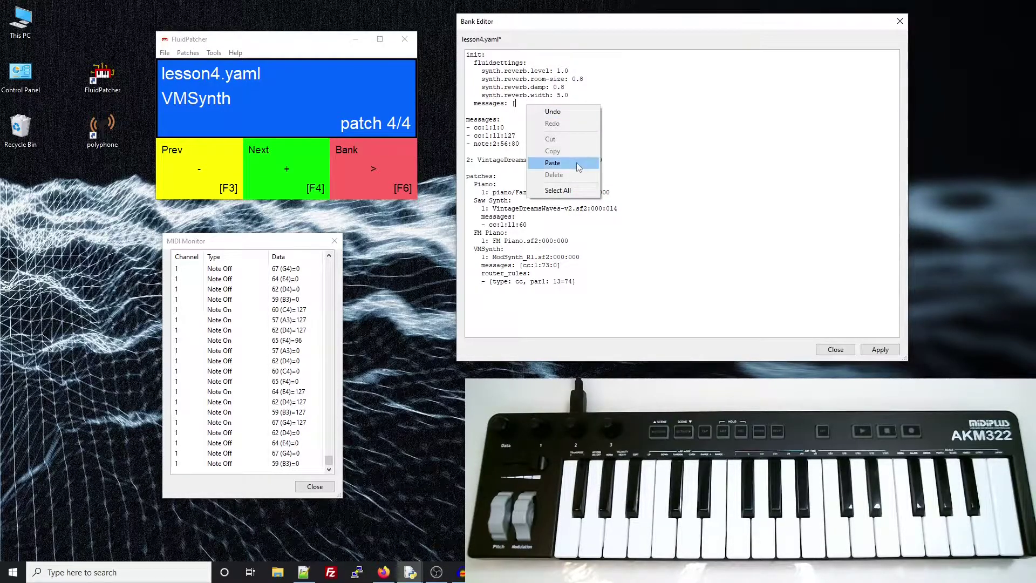
click(552, 162)
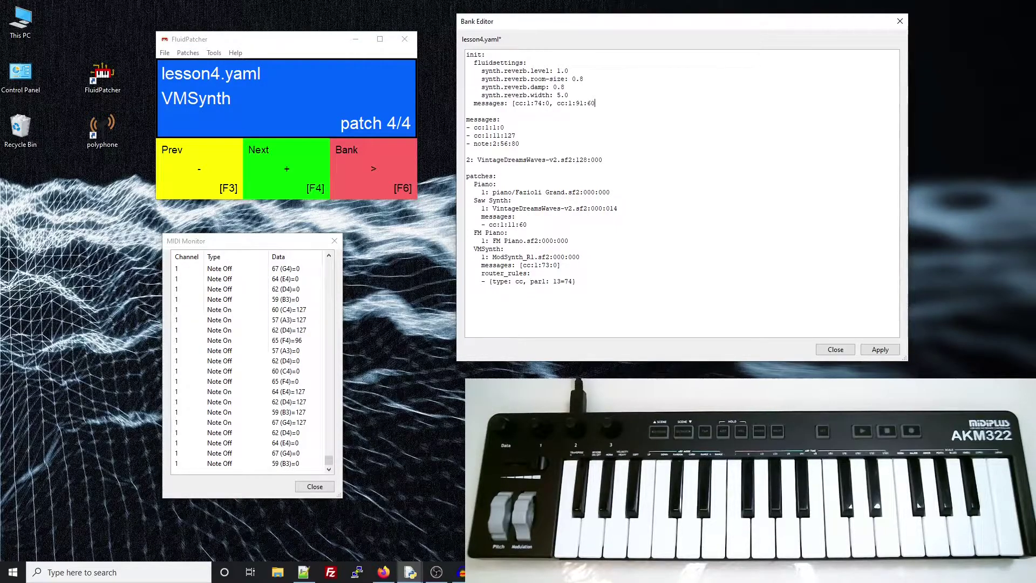
Append a bank-level router_rules entry mapping CC 15 to 91, apply, and advance to Piano (1/4).
key(Return)
key(Return)
text(router_rules:)
key(Return)
text(- {type: cc, par)
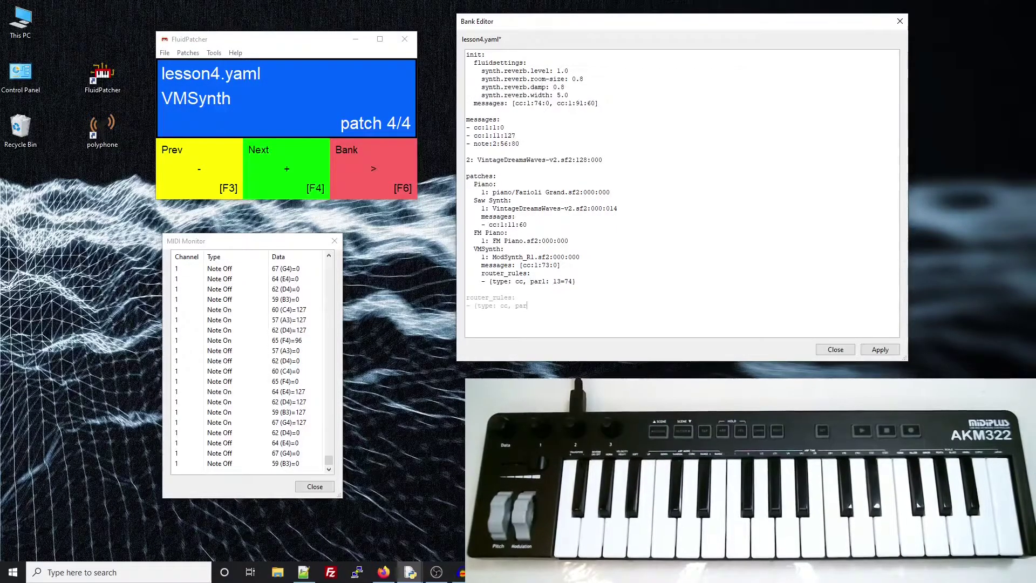
text(1: )
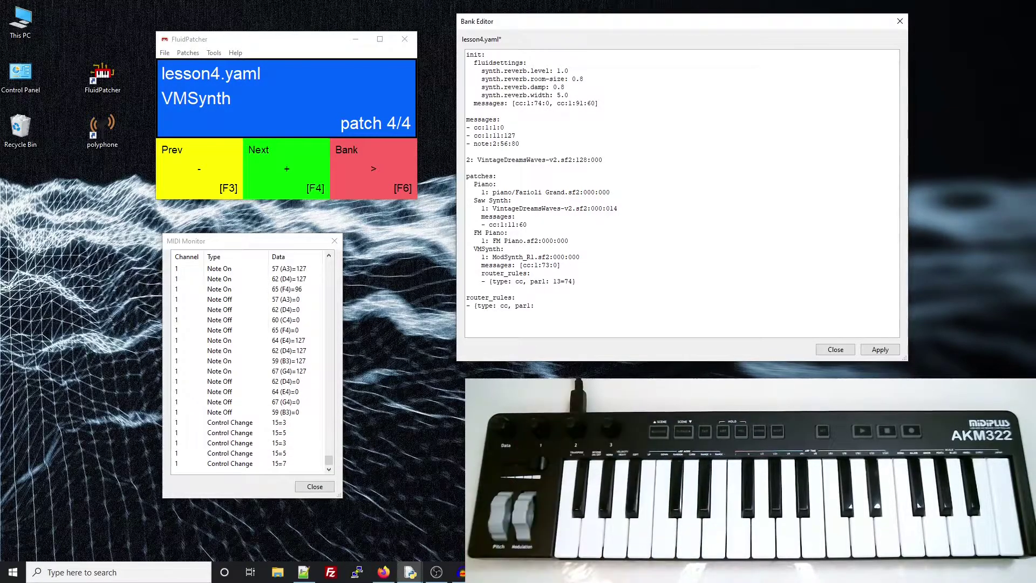
text(15=91)
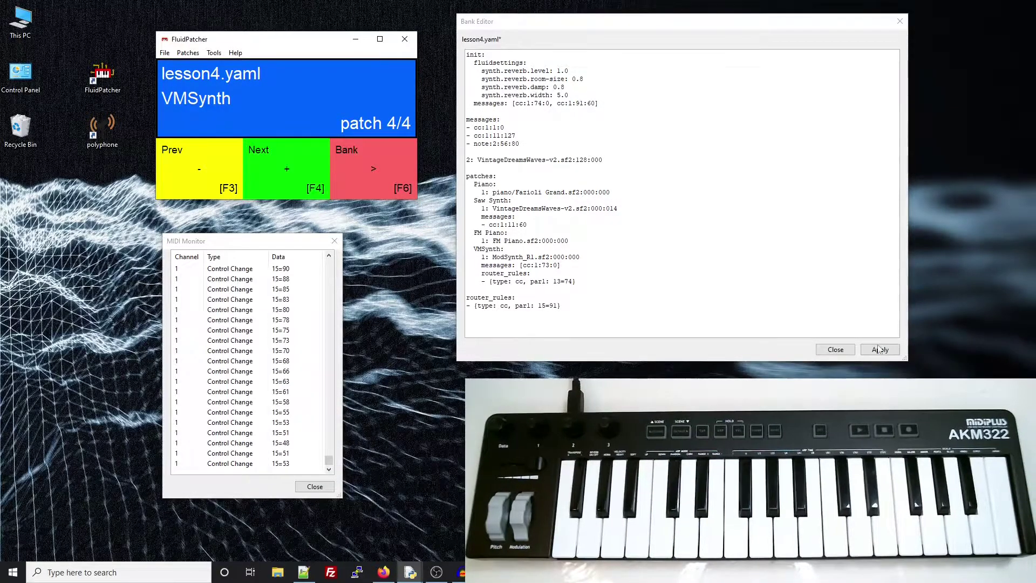
click(880, 350)
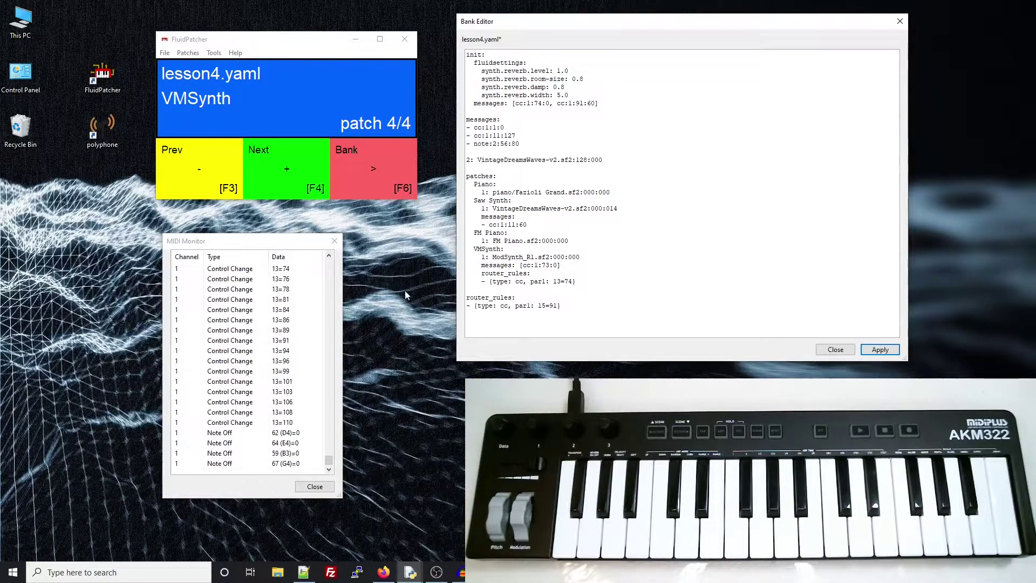
click(281, 173)
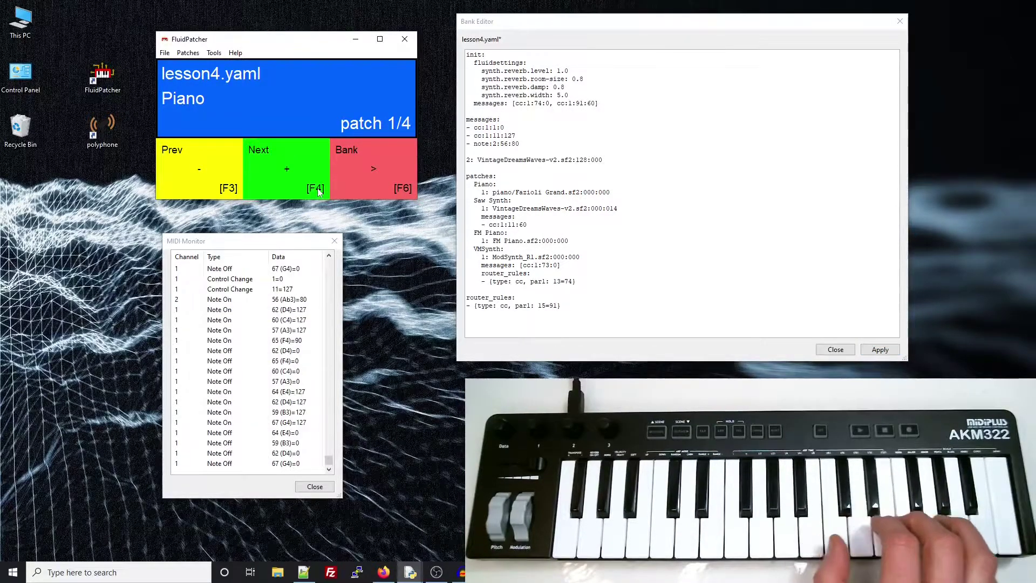